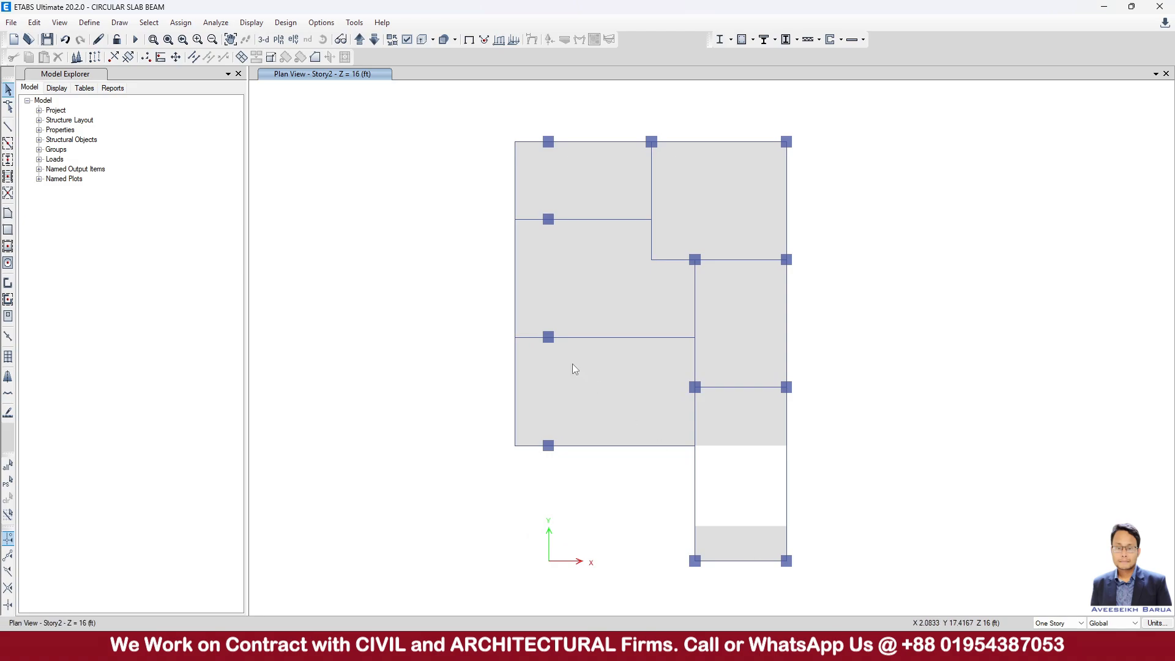
# - Start drawing a joint object in the Story2 plan with a plan offset X of 72 in
pyautogui.scroll(-3, 575, 362)
pyautogui.scroll(3, 609, 262)
pyautogui.moveTo(648, 346); pyautogui.dragTo(638, 241, button='middle')
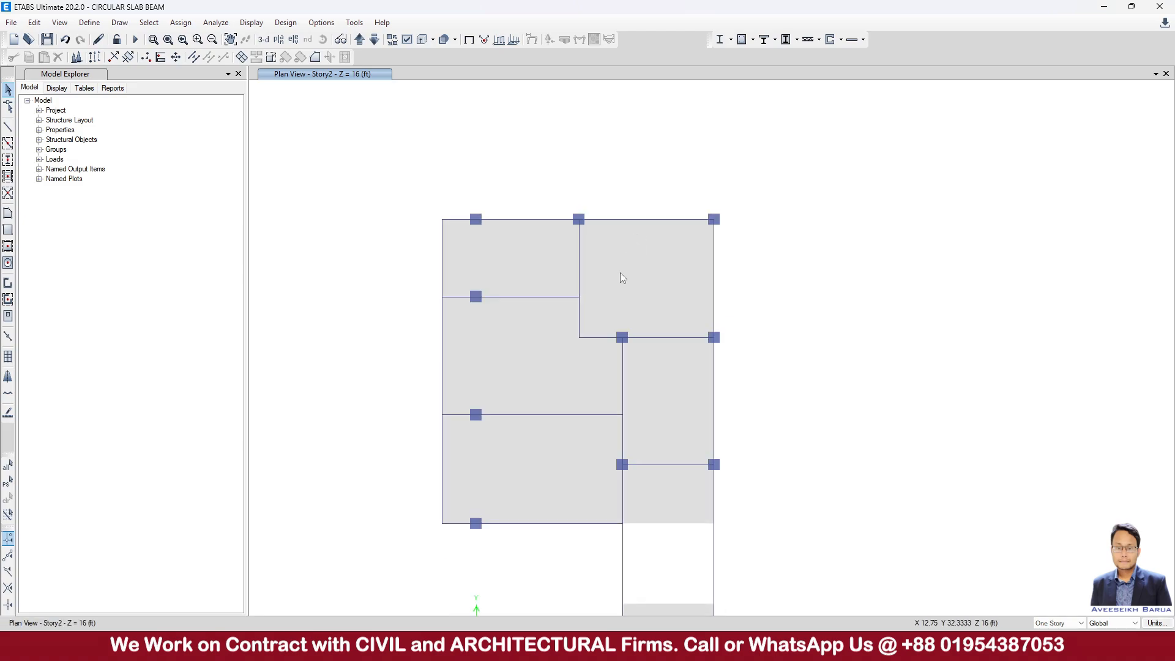
pyautogui.click(119, 22)
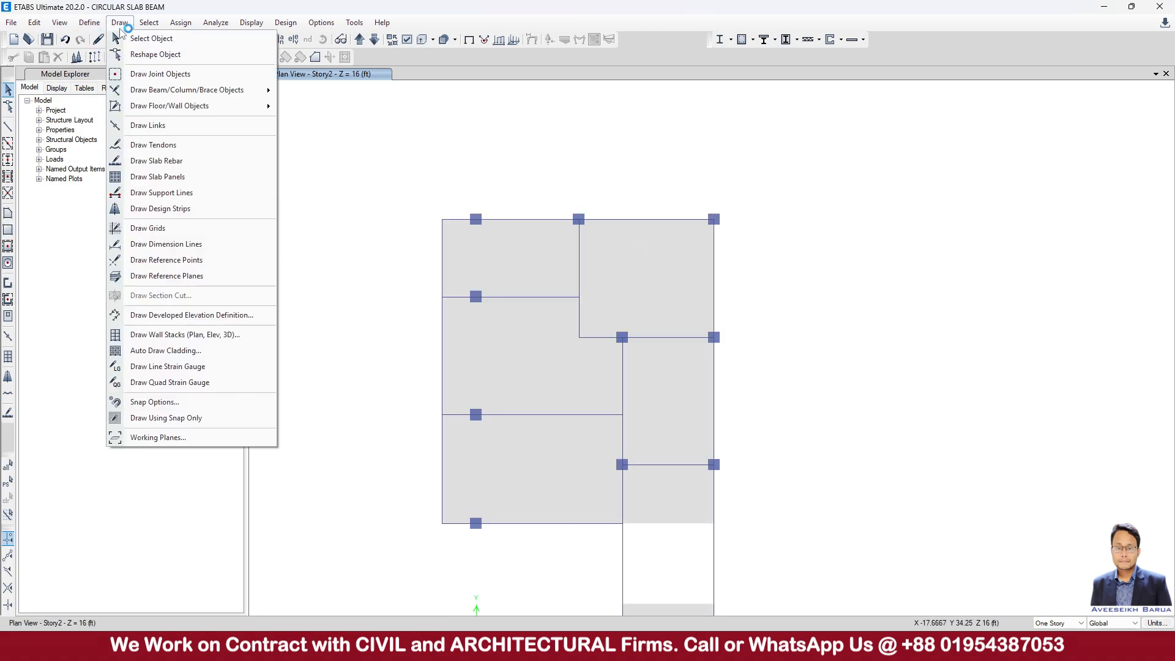
pyautogui.click(159, 74)
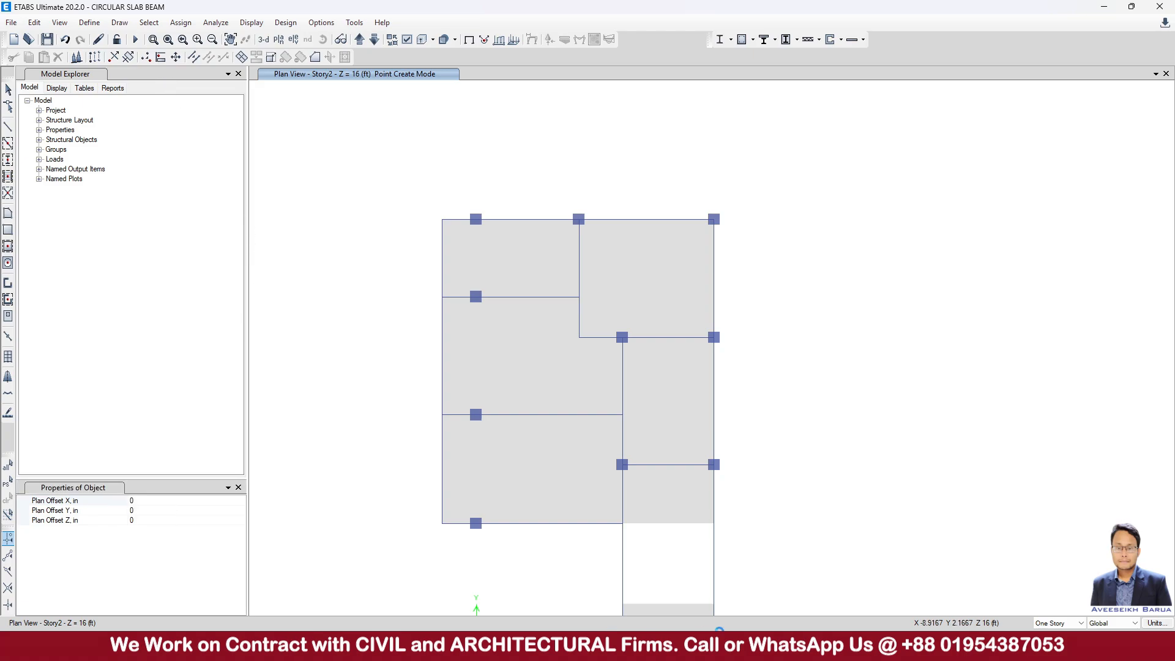
pyautogui.click(148, 500)
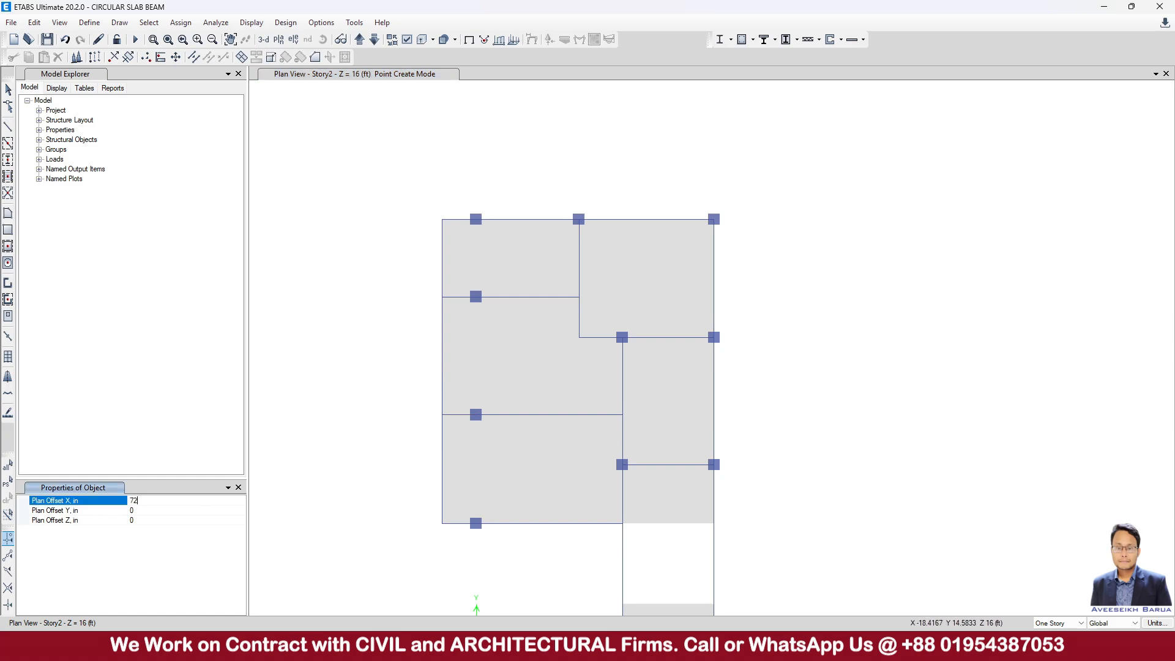
pyautogui.click(140, 511)
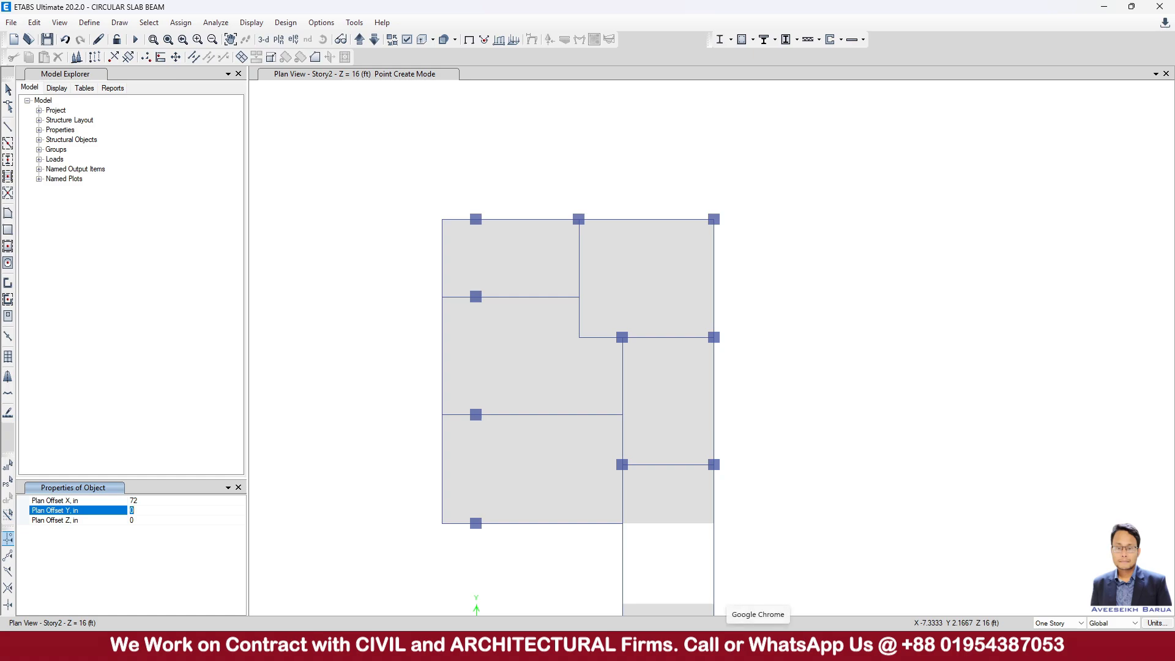
# - Switch to the AutoCAD floor plan to read the arch's half-span and rise dimensions, and return to ETABS
pyautogui.click(808, 647)
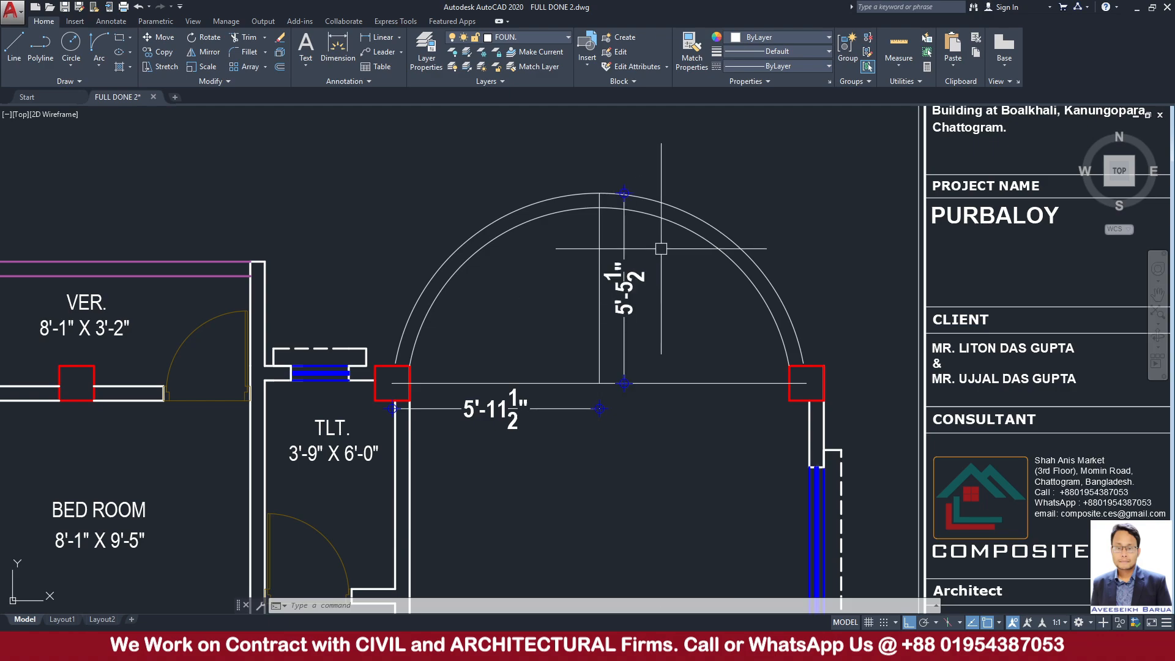
pyautogui.moveTo(804, 648)
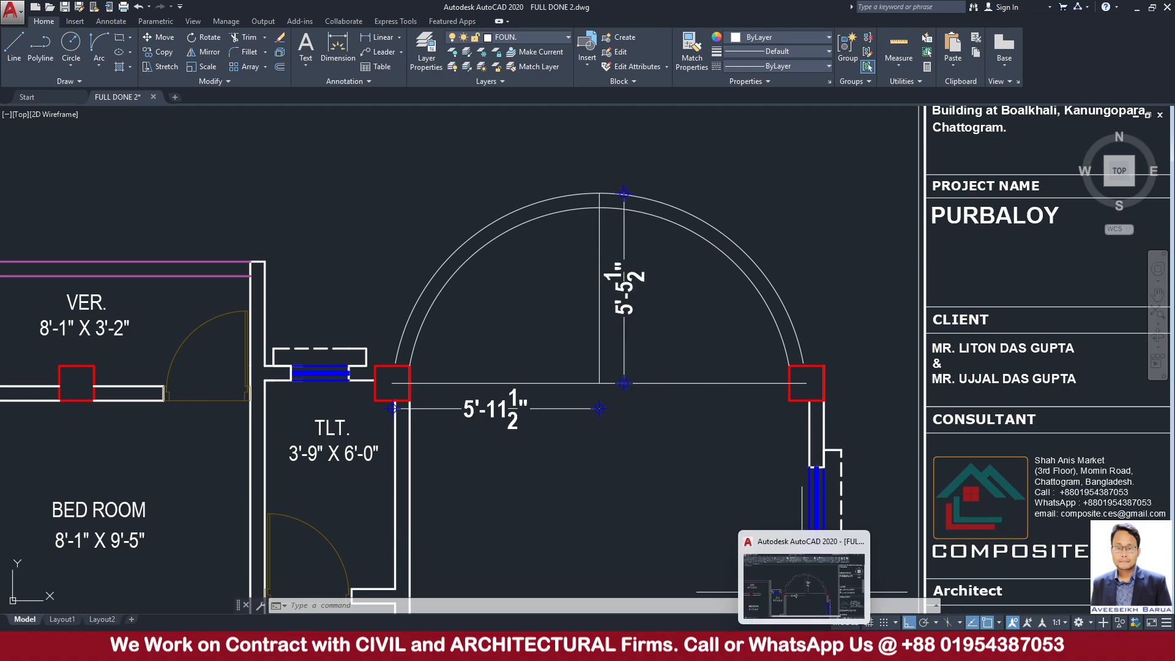
pyautogui.click(804, 647)
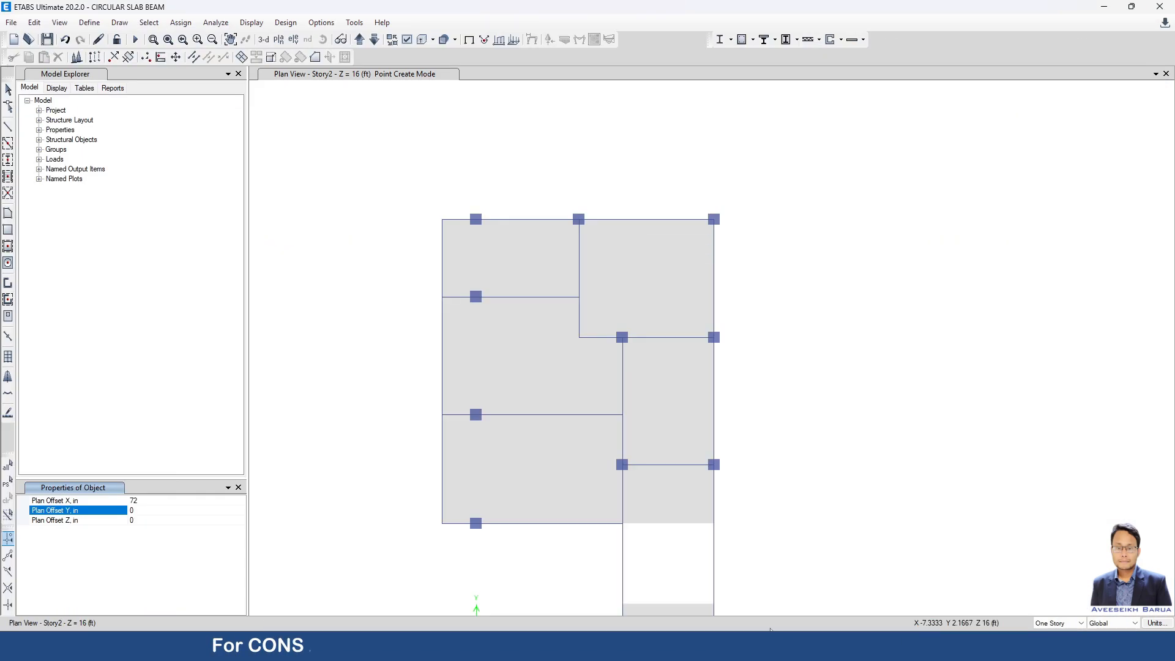
# - Set the plan offset Y to 66 in and place the joint from the upper edge's middle column, undoing the one placed from the corner column
pyautogui.click(144, 500)
pyautogui.click(145, 513)
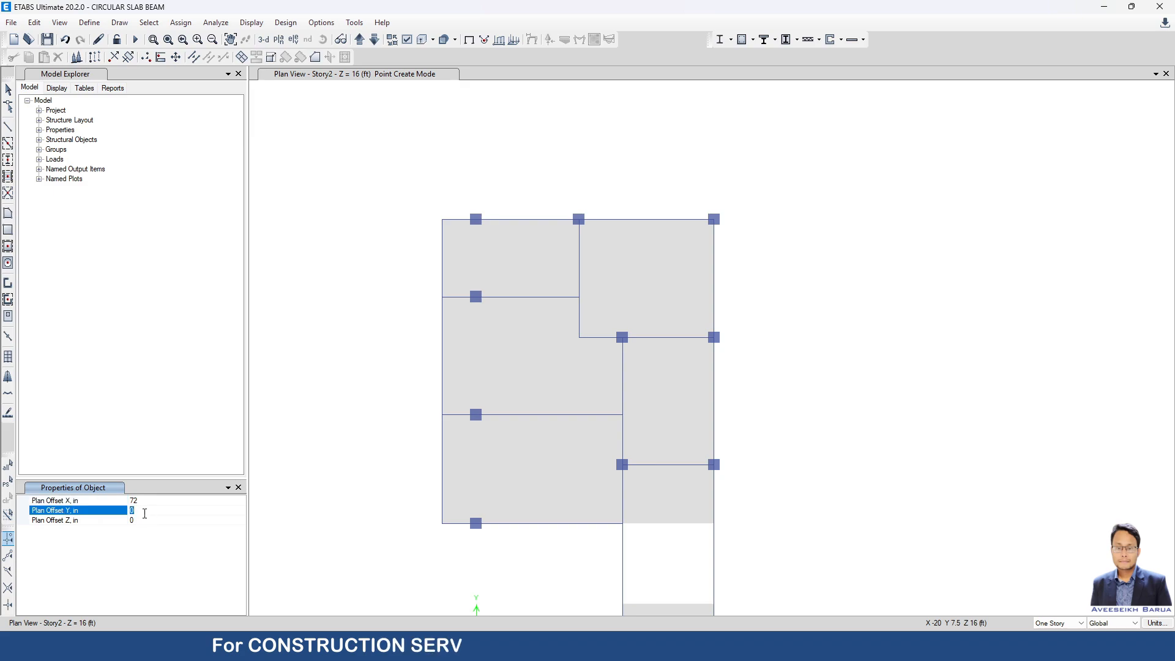
pyautogui.write('66')
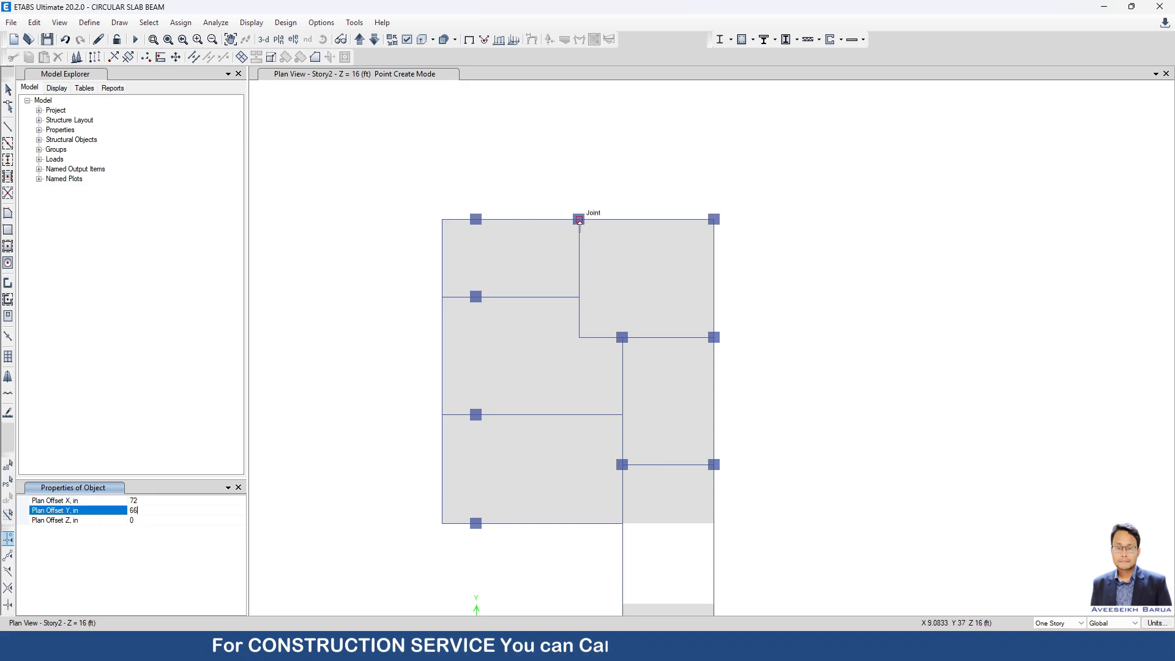
pyautogui.click(714, 219)
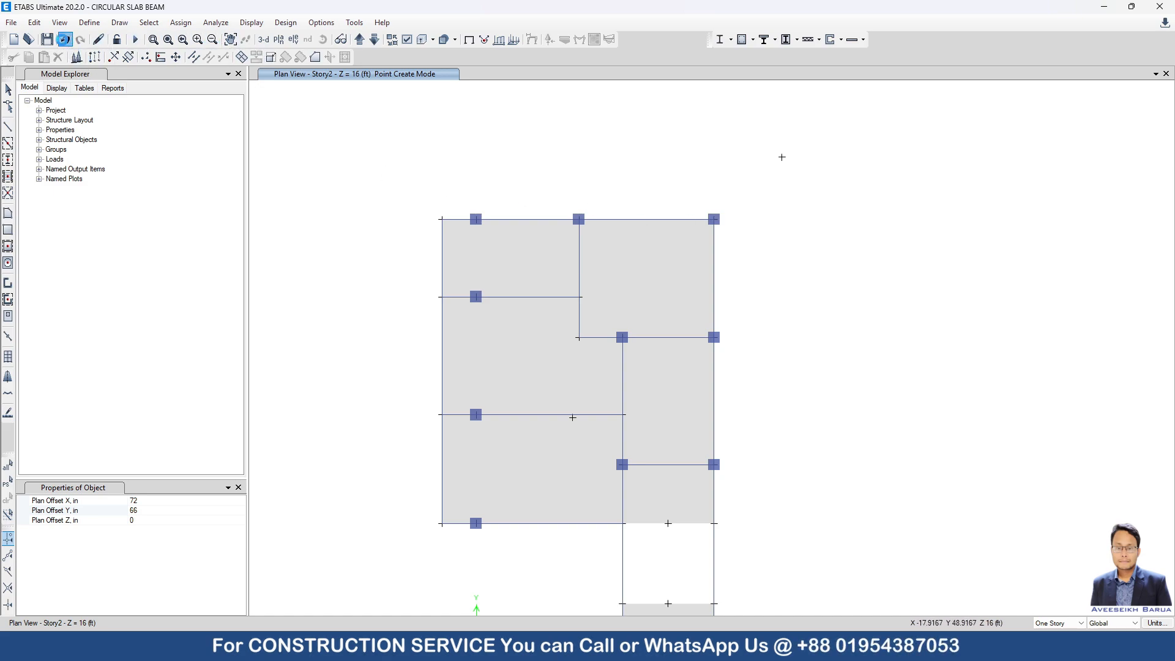
pyautogui.click(65, 39)
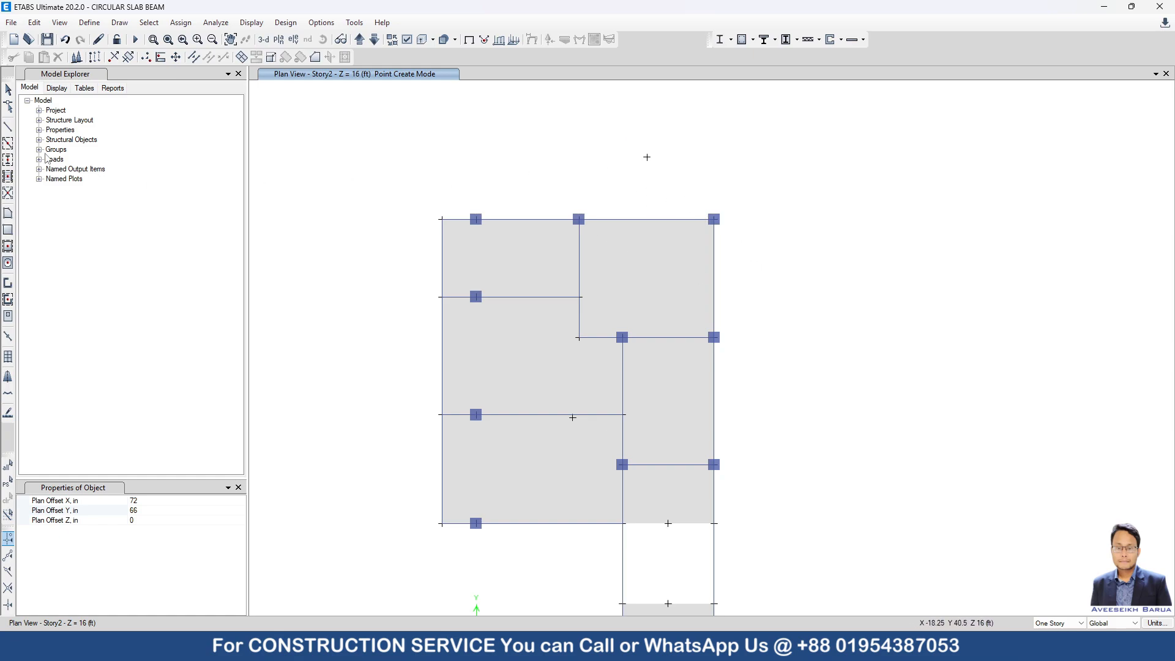
# - Draw a B 10X15 beam as an Arc (3 Points) from the upper edge's middle column to the corner column through the offset joint
pyautogui.click(9, 126)
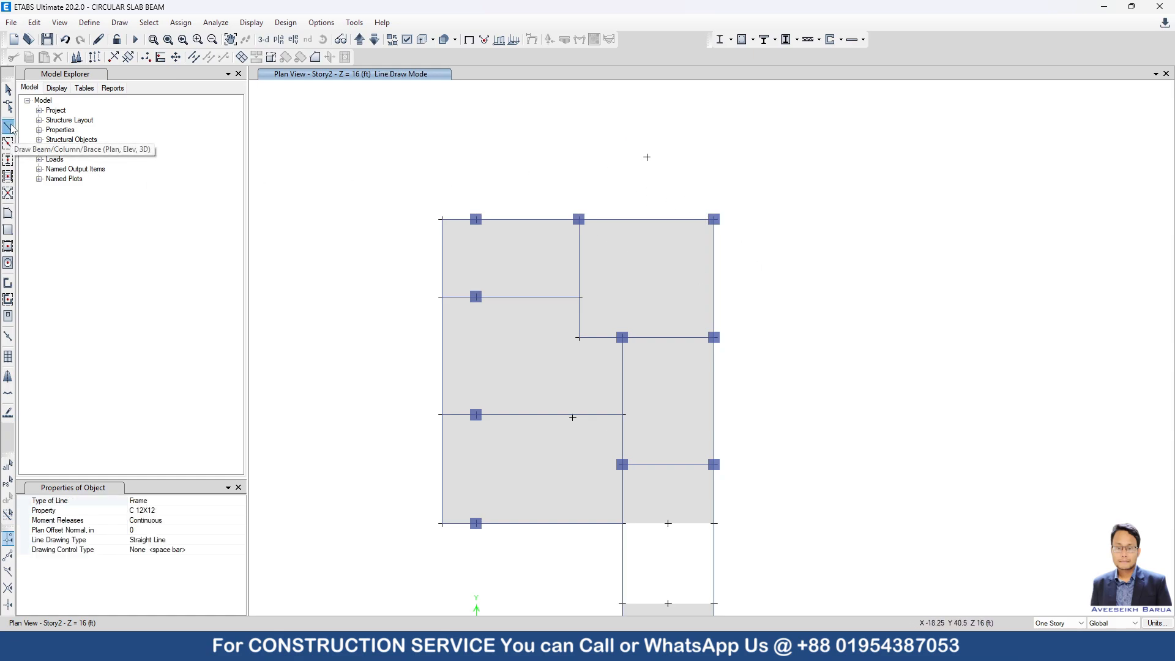
pyautogui.click(238, 512)
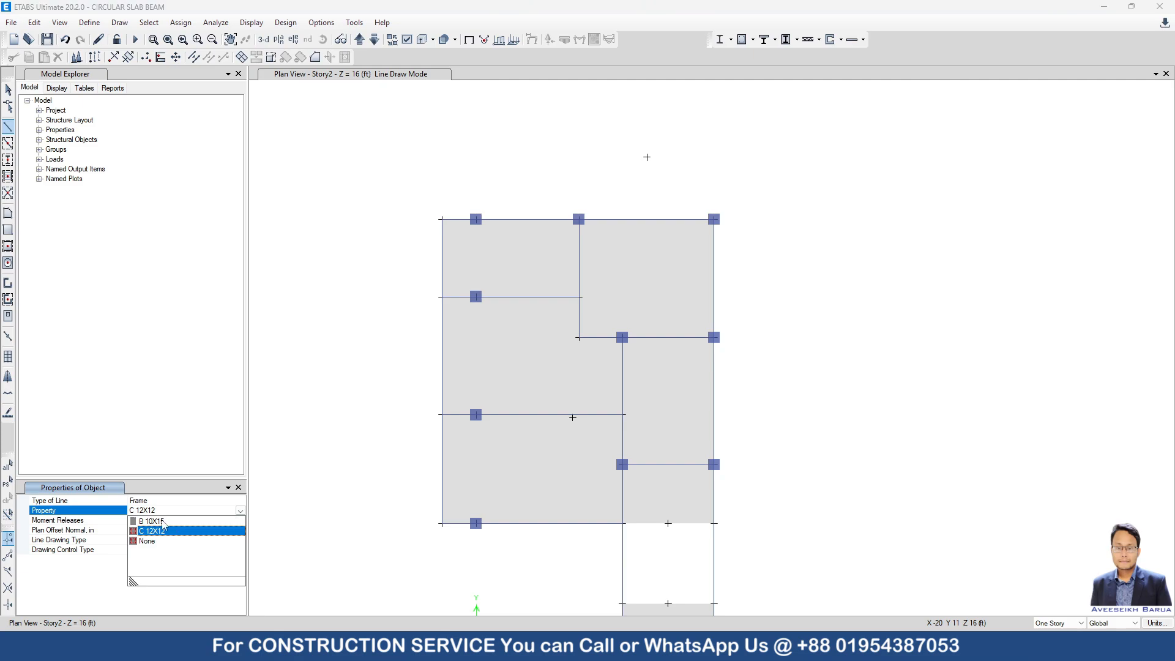
pyautogui.click(153, 521)
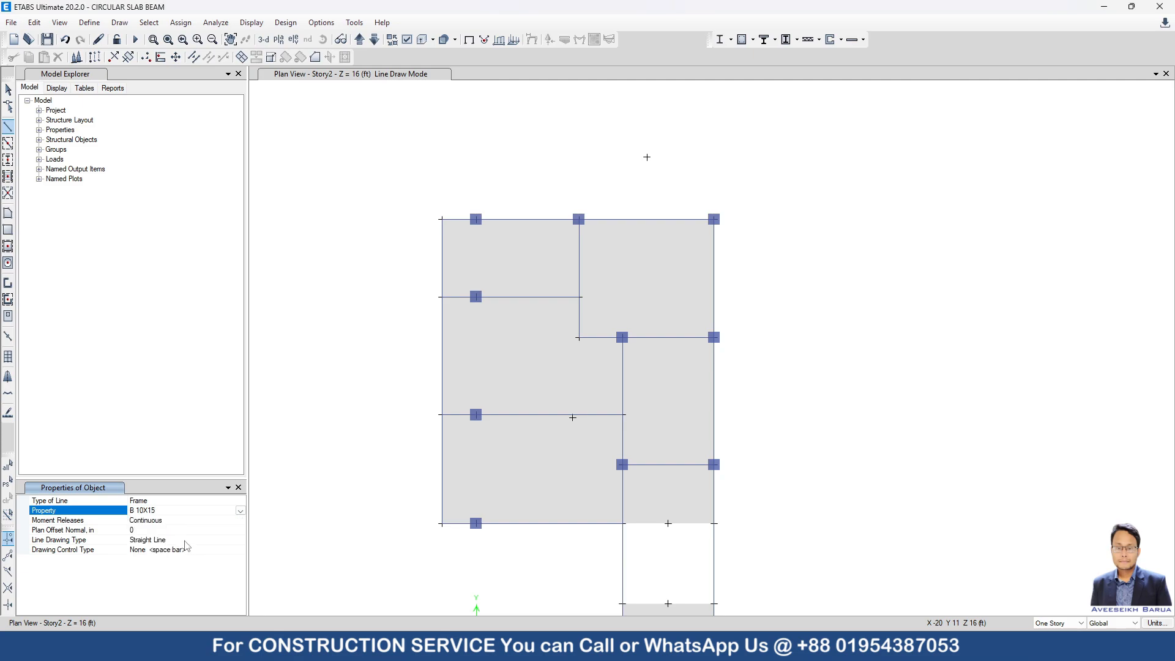
pyautogui.click(240, 541)
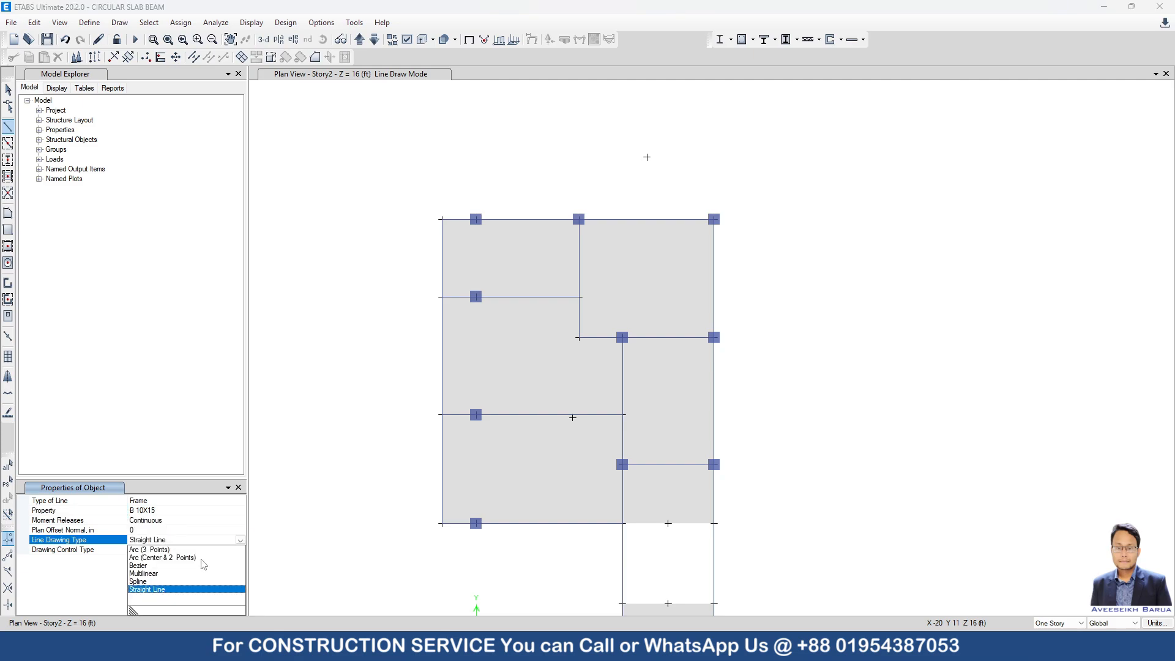
pyautogui.click(158, 550)
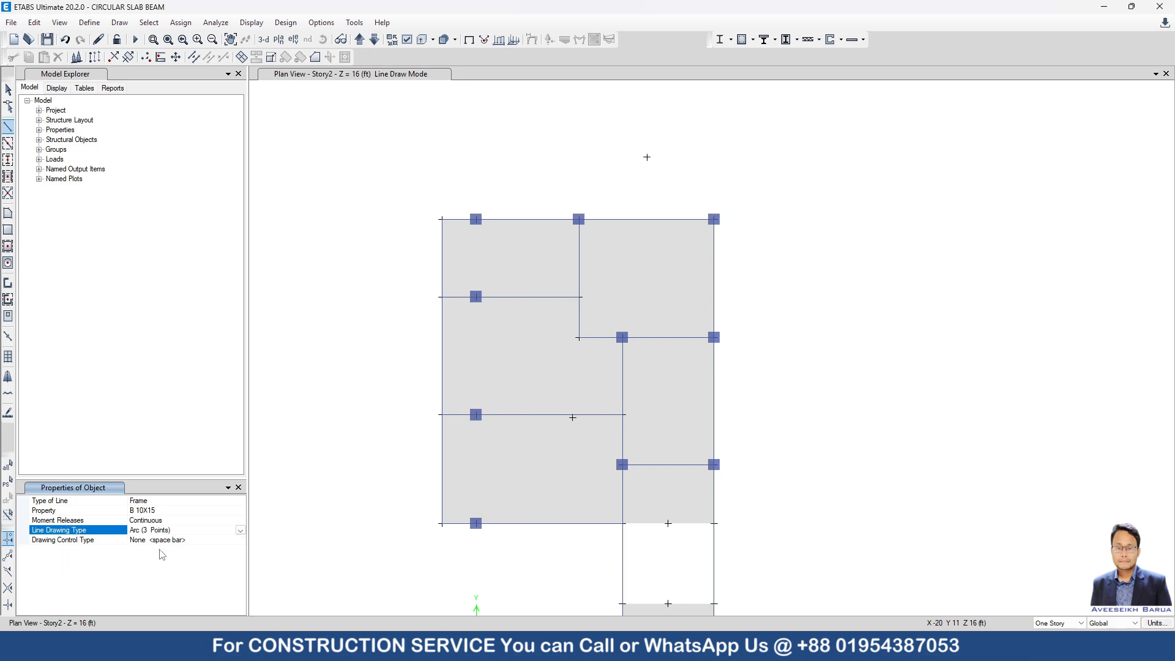
pyautogui.click(579, 221)
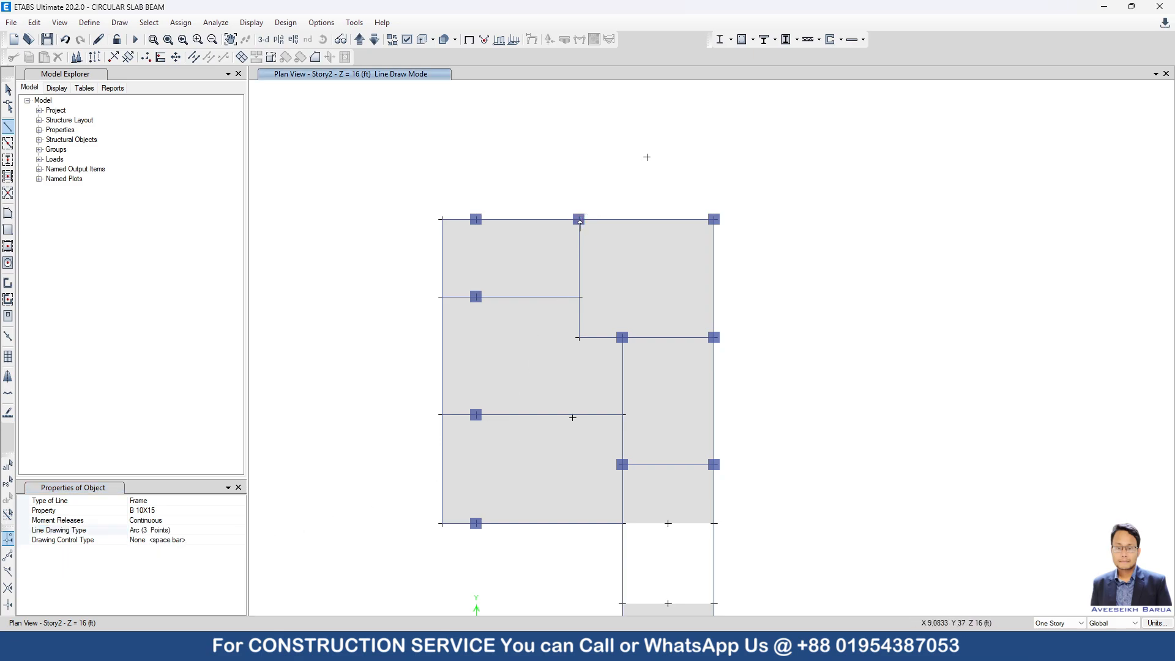
pyautogui.click(714, 220)
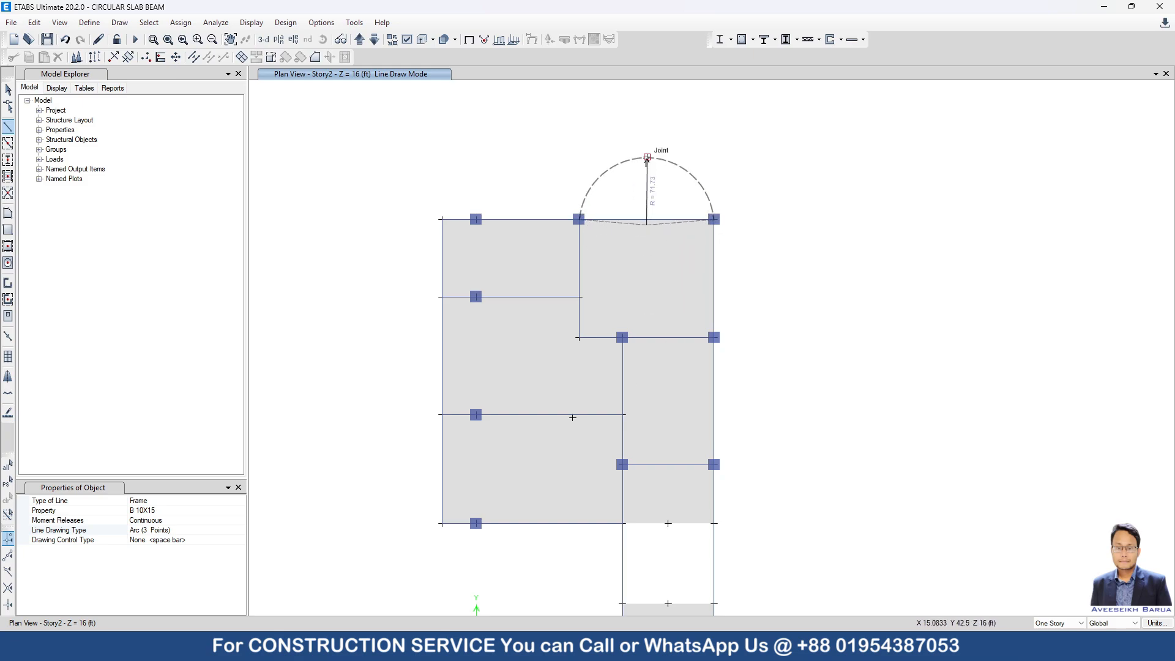
pyautogui.click(646, 158)
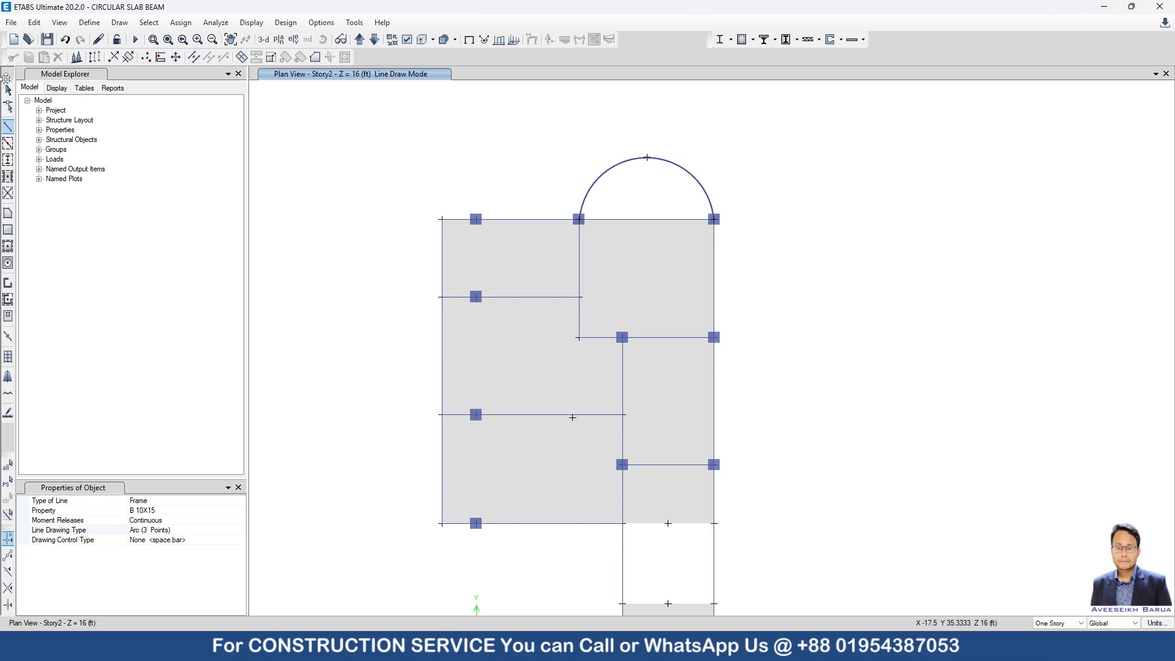
pyautogui.press('Escape')
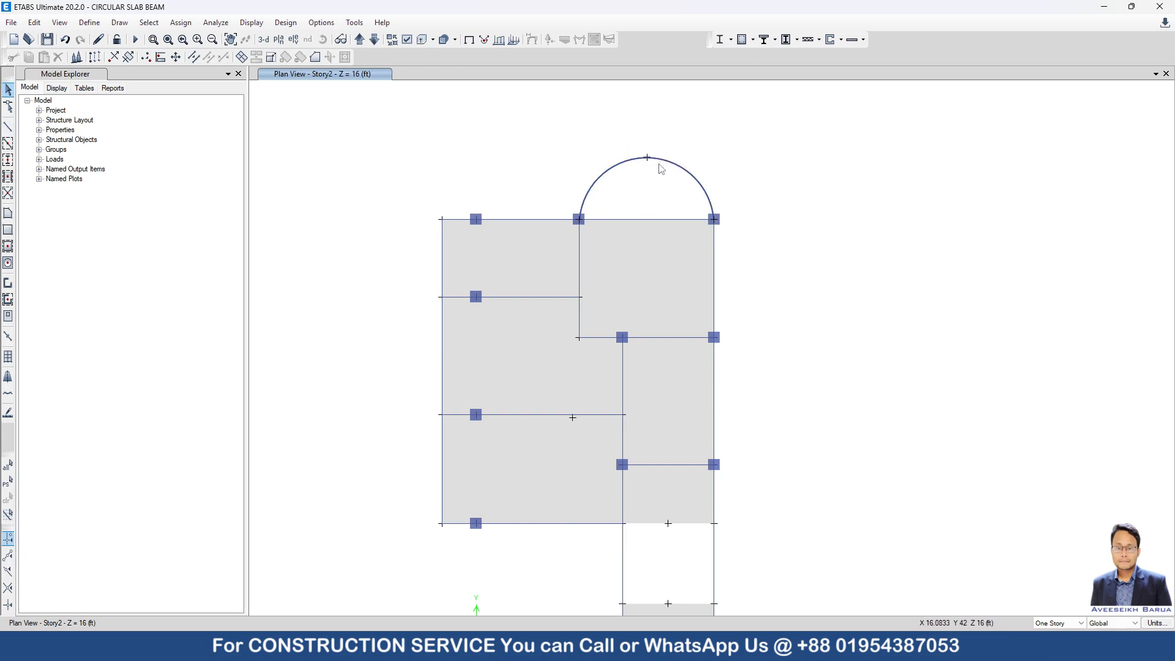
# - Divide the straight beam between the arc's two end columns into 2 frame objects
pyautogui.click(639, 216)
pyautogui.click(193, 57)
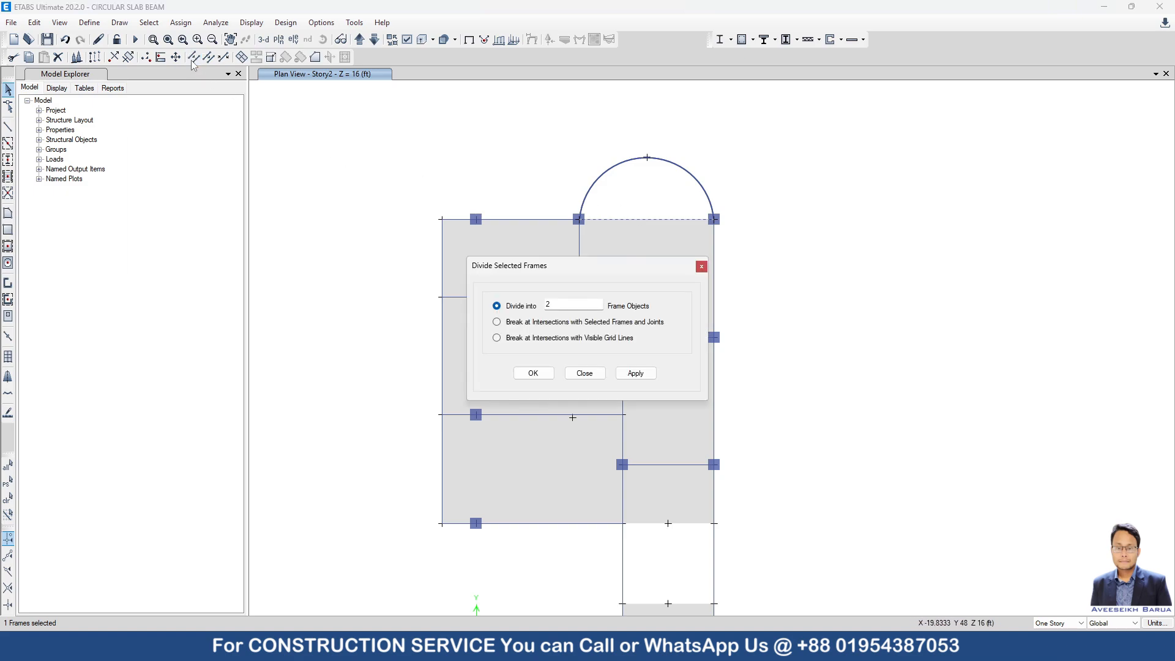
pyautogui.click(636, 374)
pyautogui.click(624, 375)
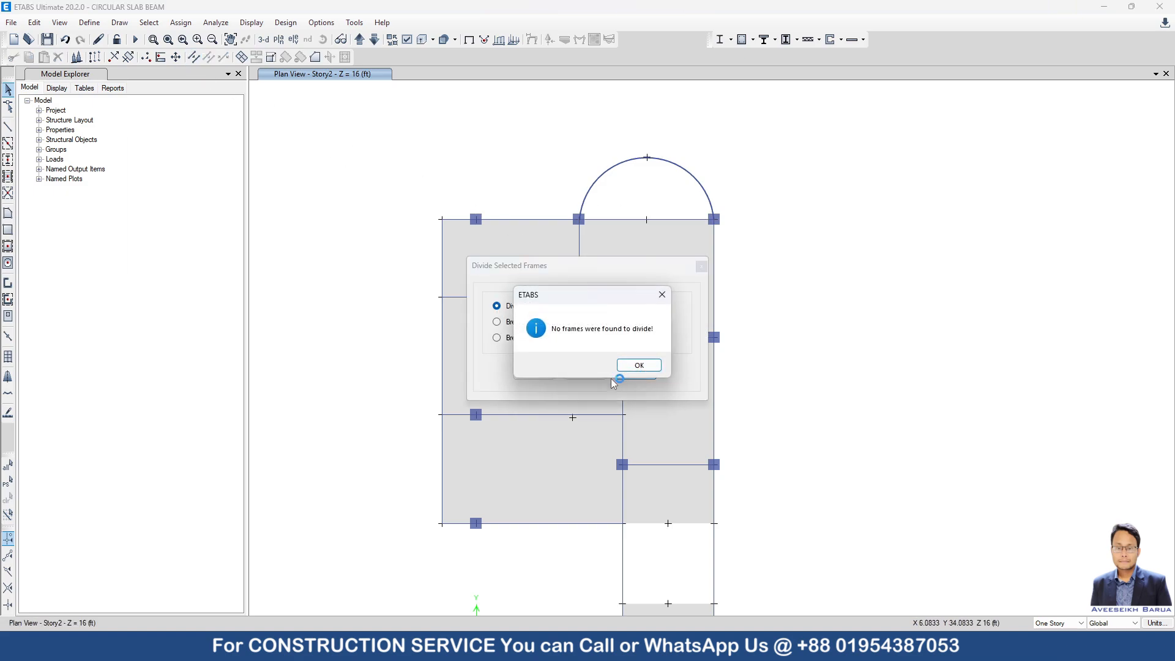
pyautogui.click(631, 368)
pyautogui.click(583, 374)
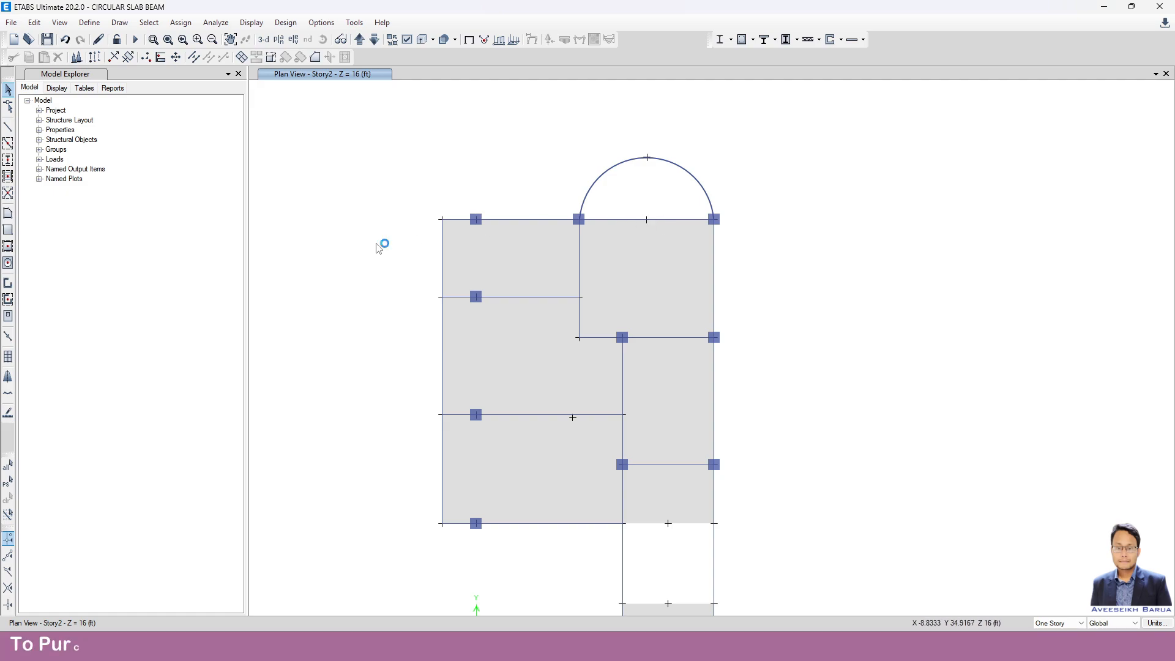
# - Set up floor drawing with the SLAB 5 INCH property and the Arc (3 Points) edge drawing type
pyautogui.click(7, 215)
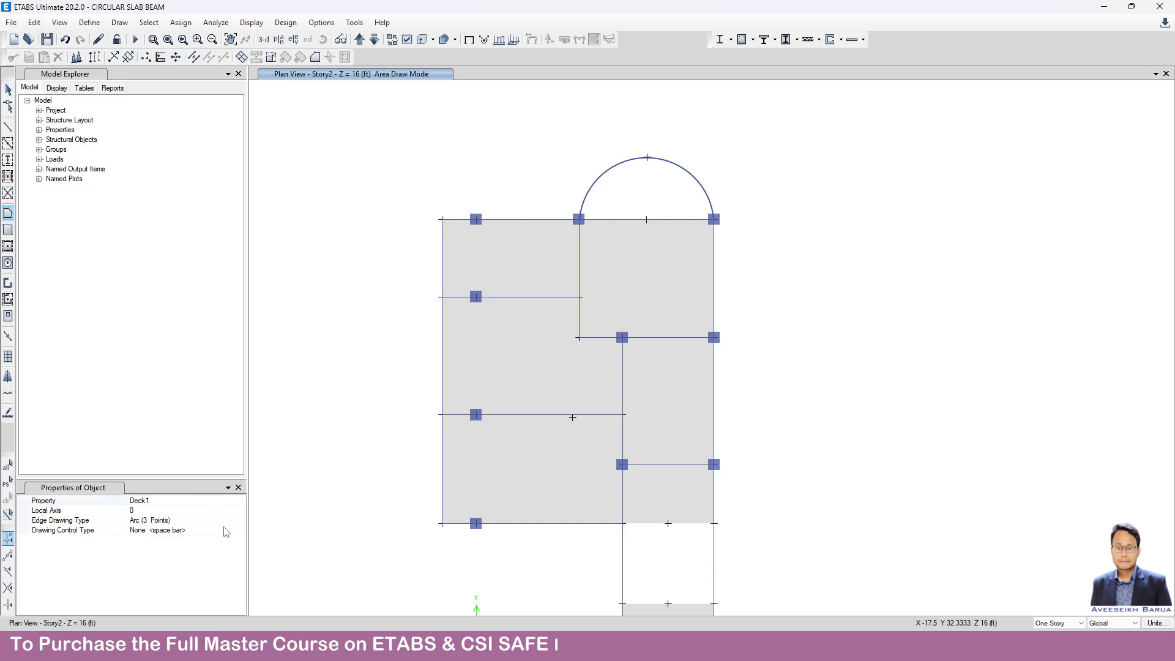
pyautogui.click(239, 503)
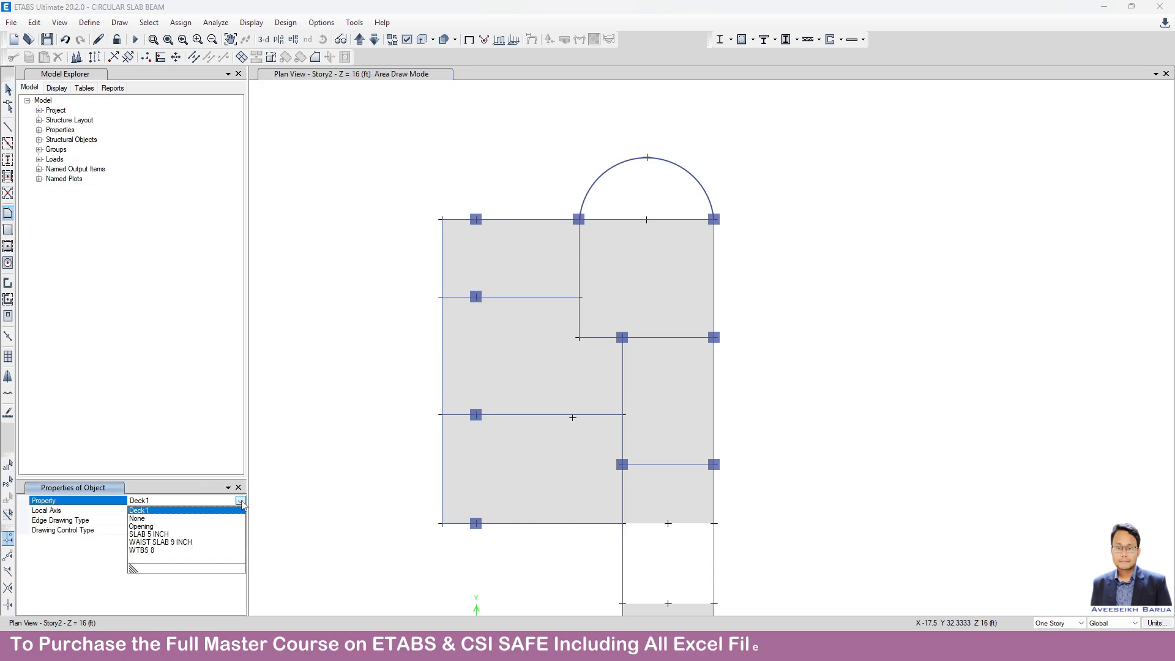
pyautogui.click(241, 501)
pyautogui.click(171, 534)
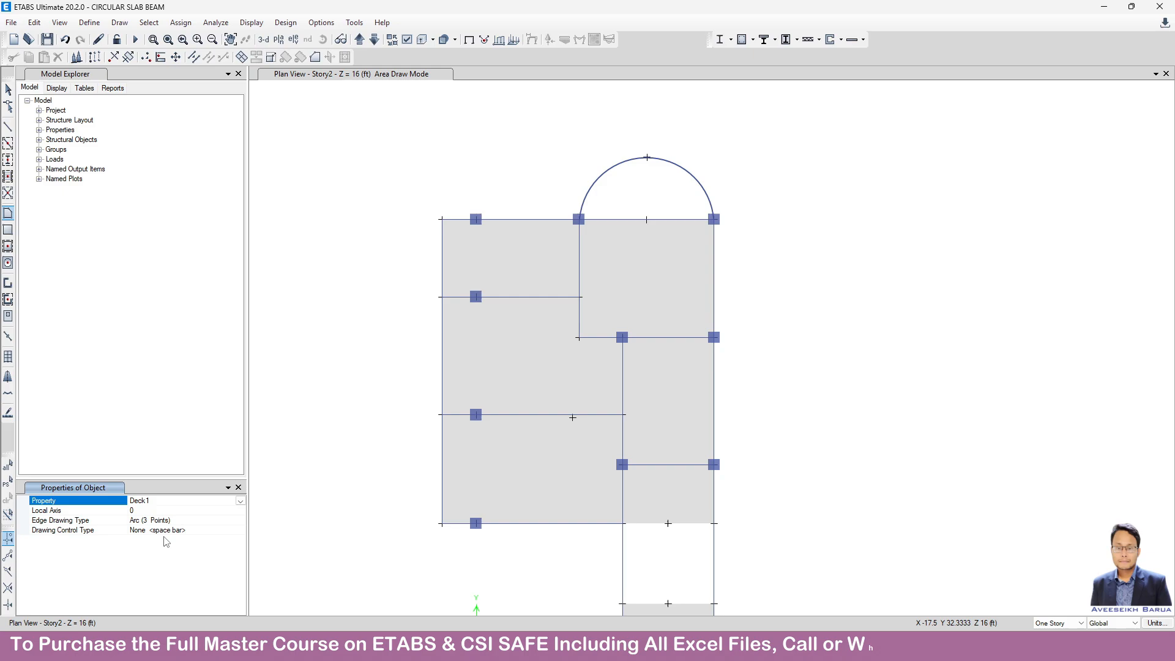
pyautogui.click(233, 521)
pyautogui.click(239, 521)
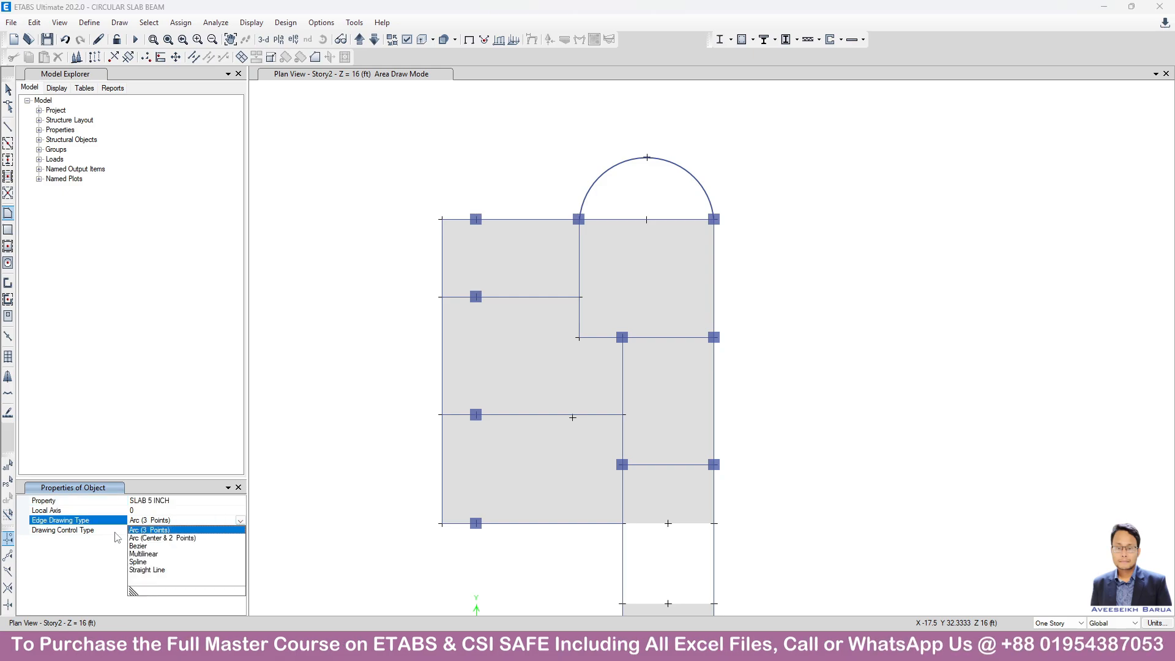
pyautogui.click(157, 571)
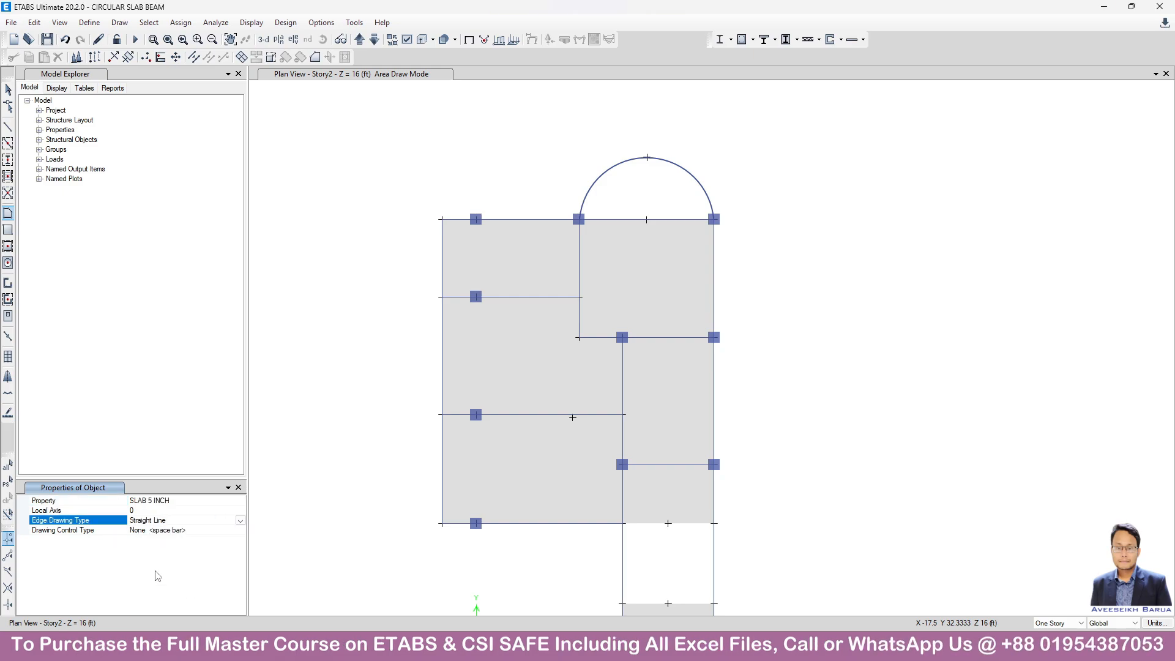
pyautogui.click(241, 520)
pyautogui.click(164, 529)
# - Draw the left half of the arched slab from the middle column to the arc's crown joint and the straight beam's midpoint
pyautogui.click(578, 218)
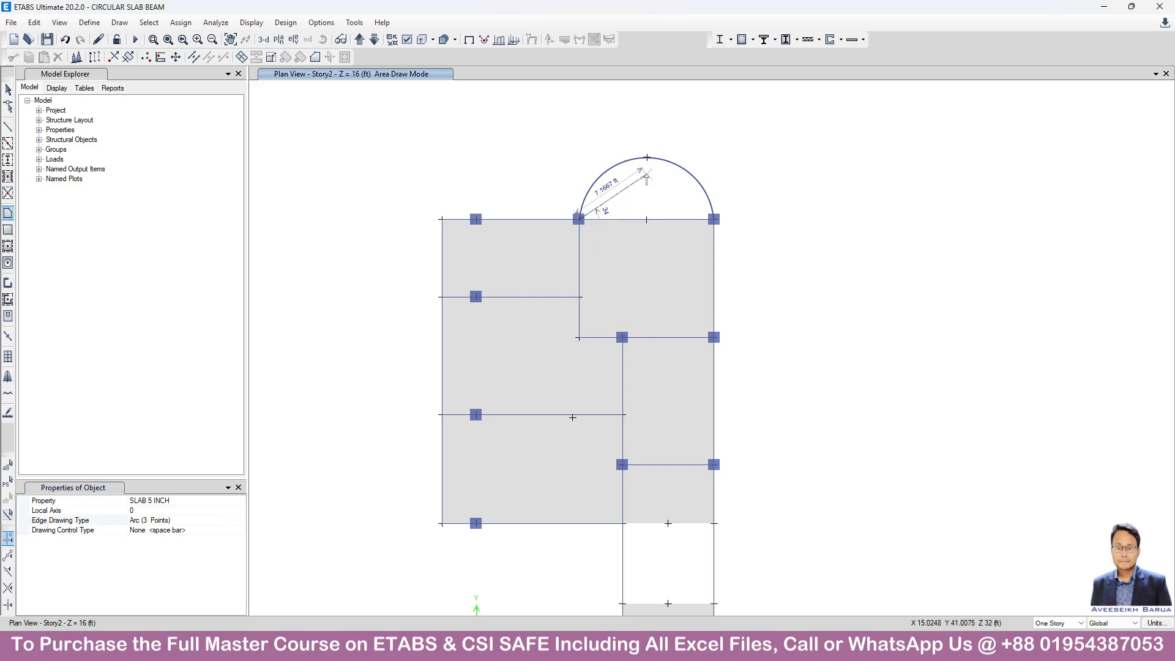
pyautogui.click(647, 159)
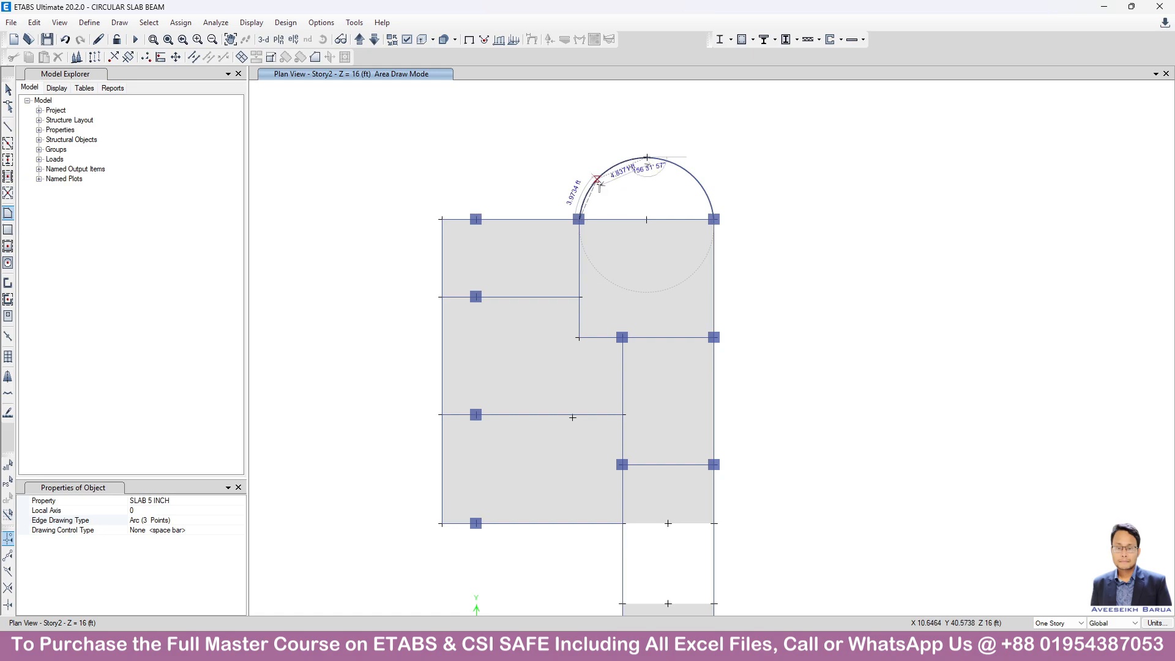
pyautogui.click(646, 221)
pyautogui.press('Return')
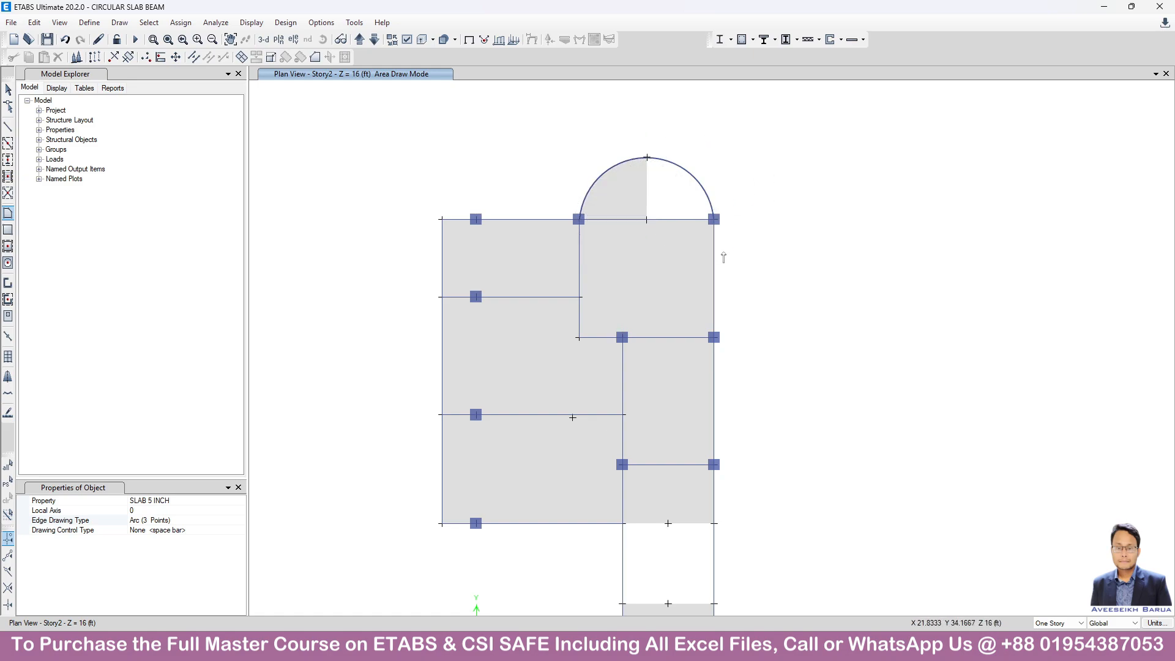
# - Draw the right half of the arched slab from the corner column to the arc's crown joint and the straight beam's midpoint
pyautogui.click(714, 219)
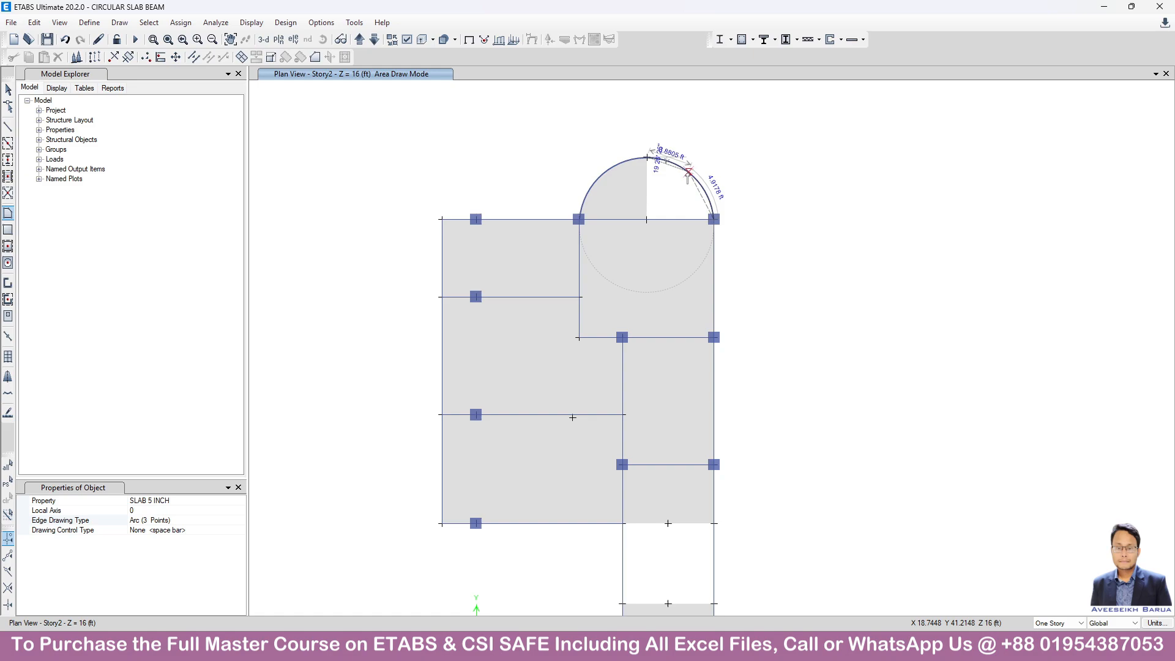
pyautogui.click(646, 157)
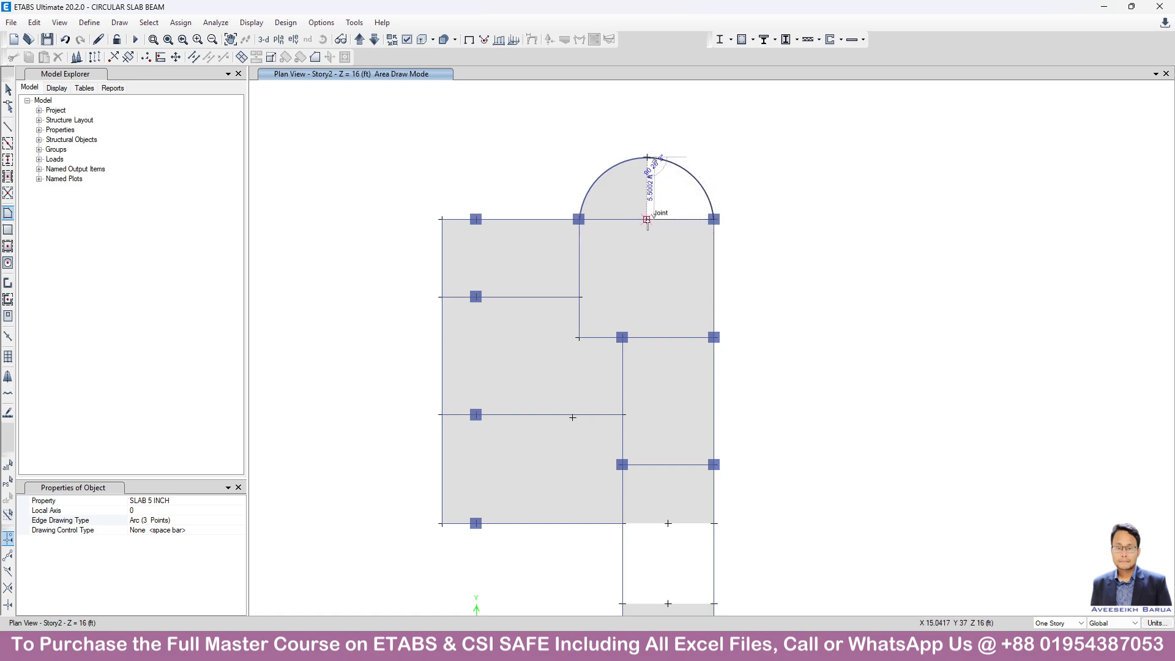
pyautogui.doubleClick(646, 220)
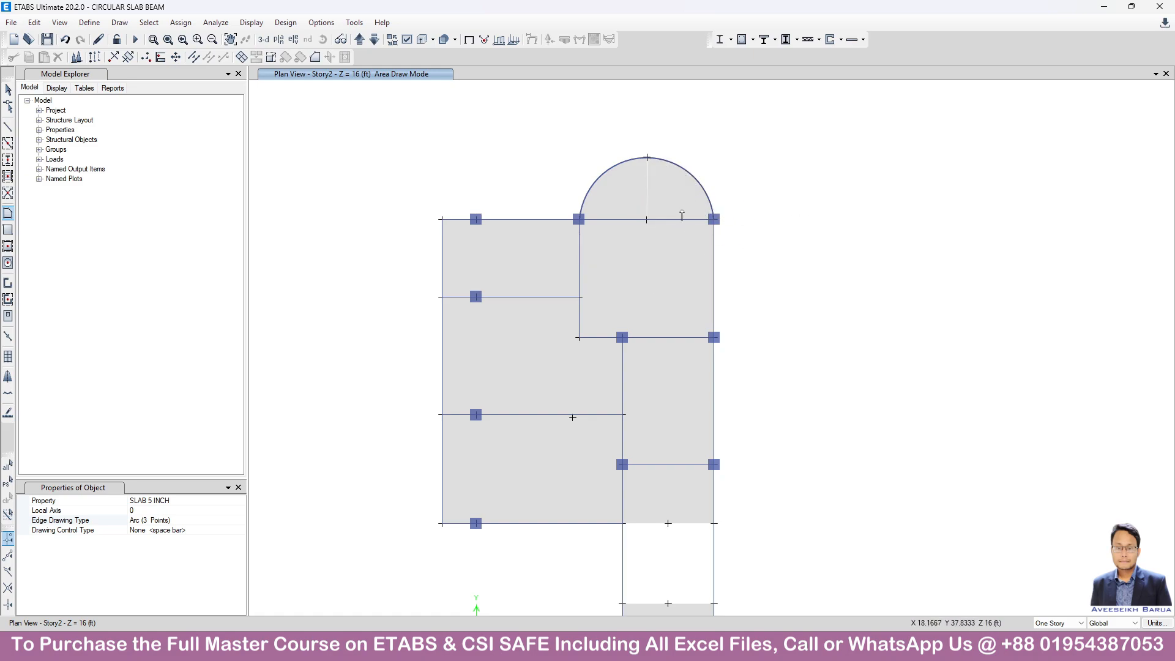
# - Merge the two half-arch slab shells into one floor area by removing their common edge, applying the assignments from F2
pyautogui.scroll(3, 682, 215)
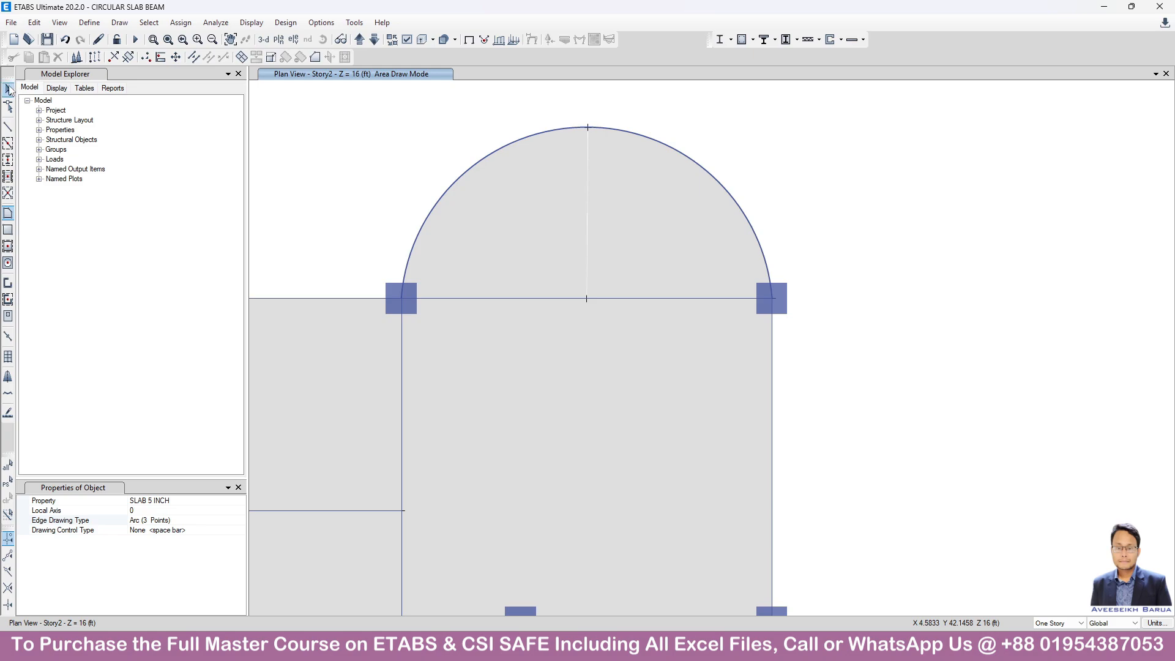
pyautogui.click(8, 89)
pyautogui.click(527, 242)
pyautogui.click(625, 236)
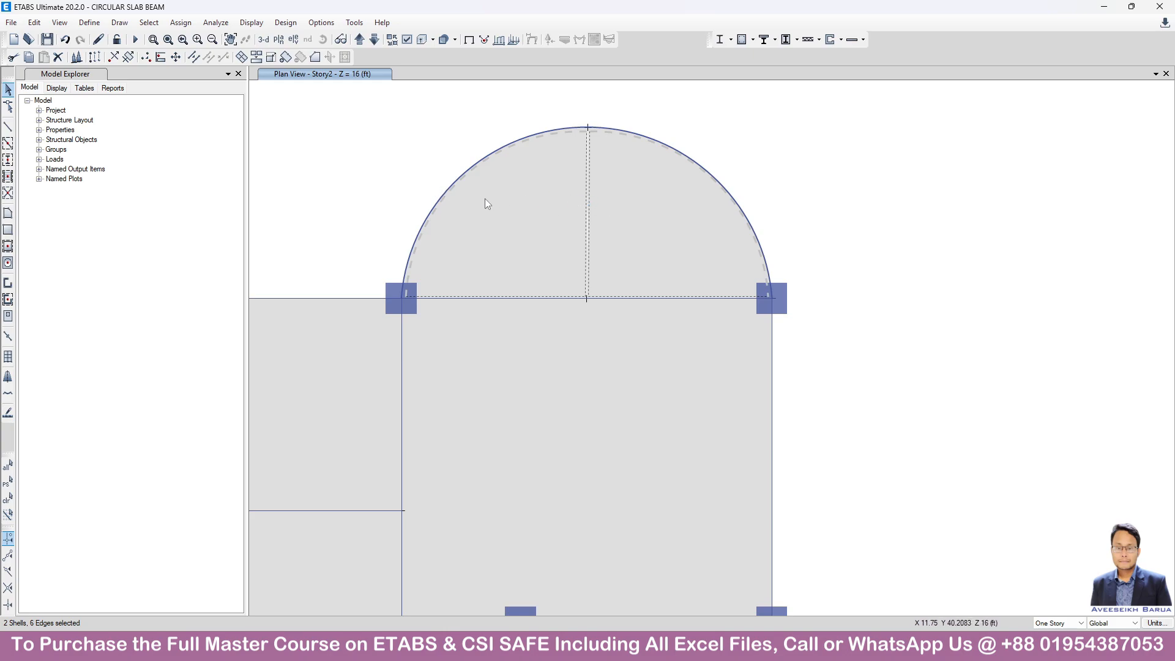
pyautogui.click(256, 58)
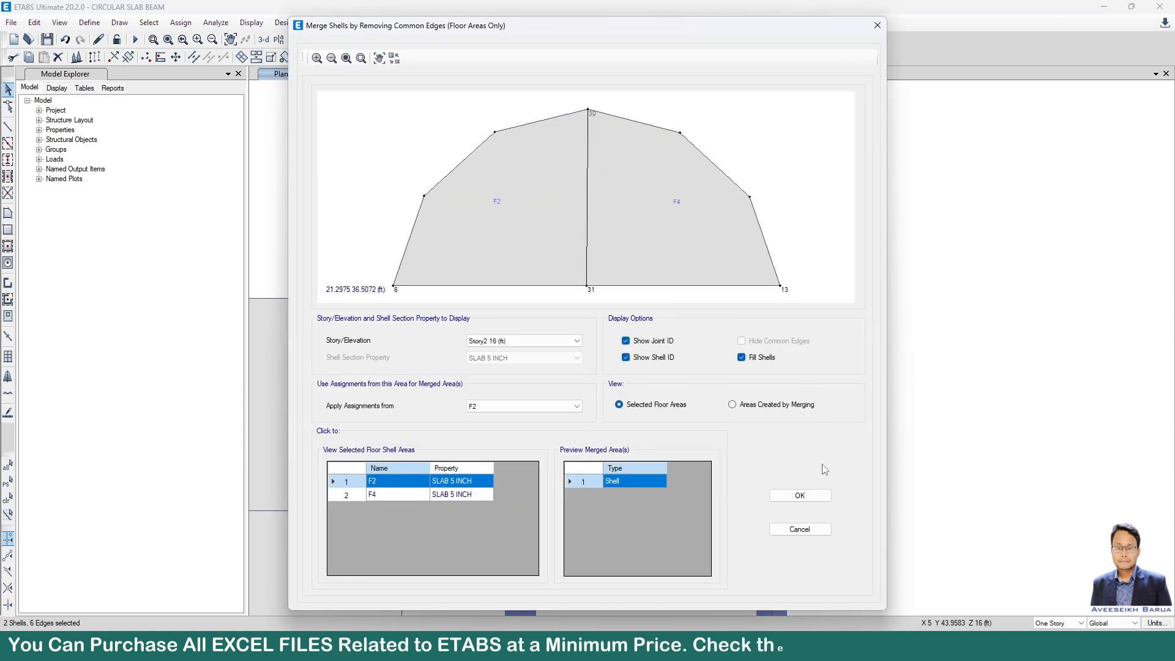
pyautogui.click(799, 495)
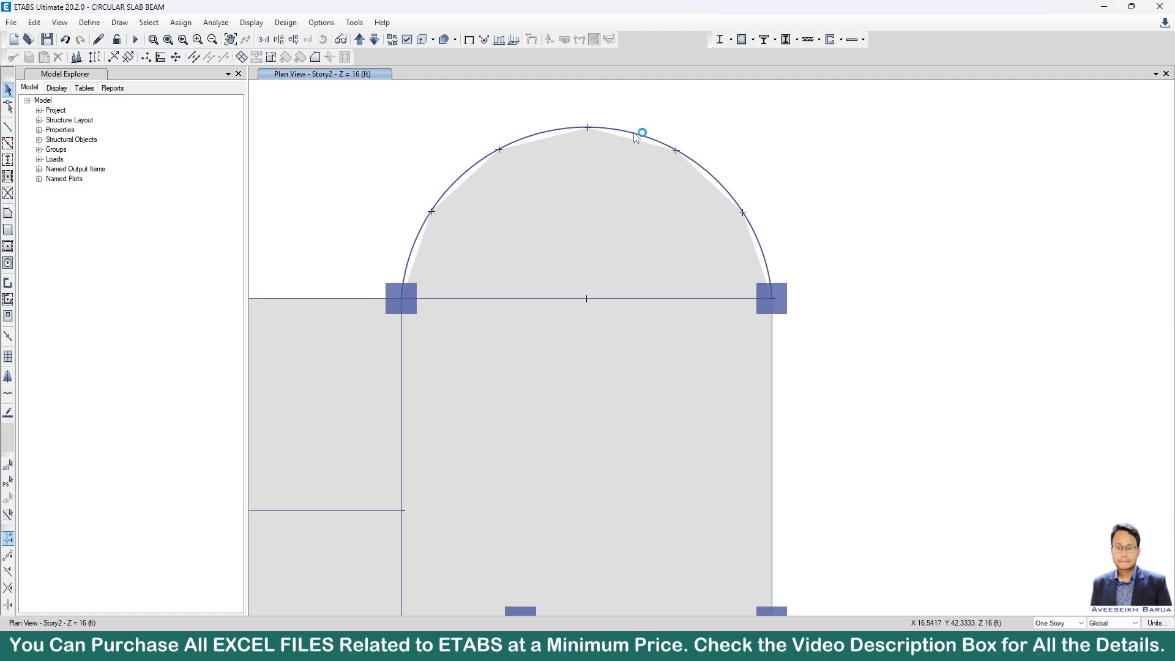
# - Switch to the AutoCAD drawing and examine the offset dimensions of the second curved beam below the foyer, beside the staircase
pyautogui.scroll(-3, 692, 205)
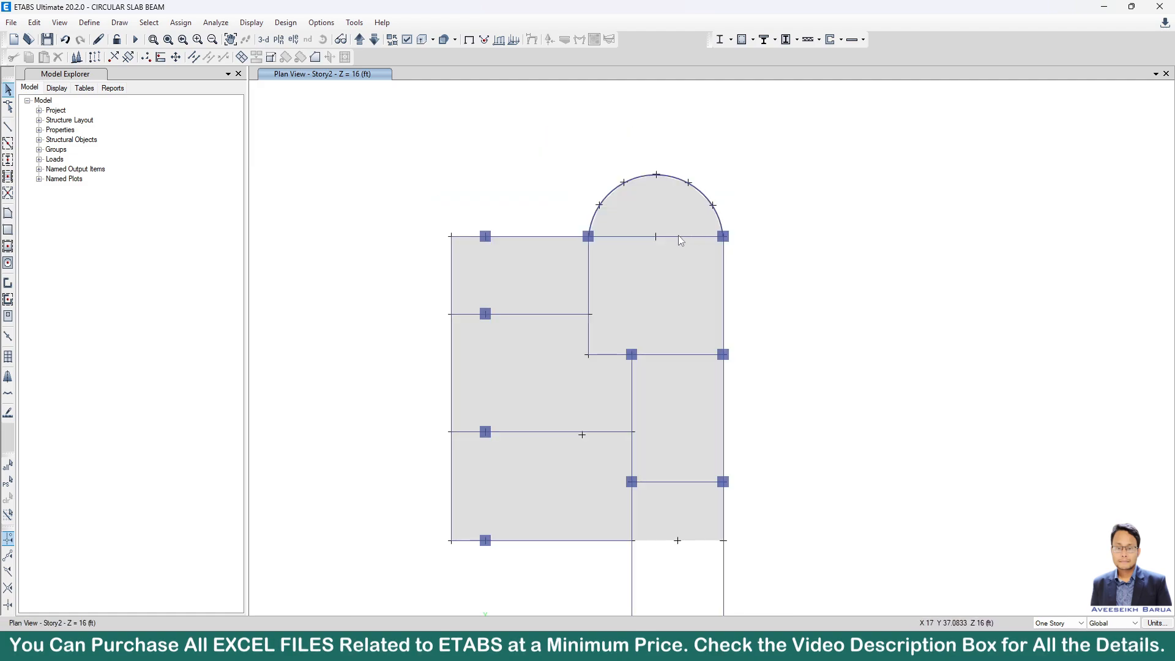
pyautogui.moveTo(679, 237); pyautogui.dragTo(691, 199, button='middle')
pyautogui.scroll(-3, 630, 202)
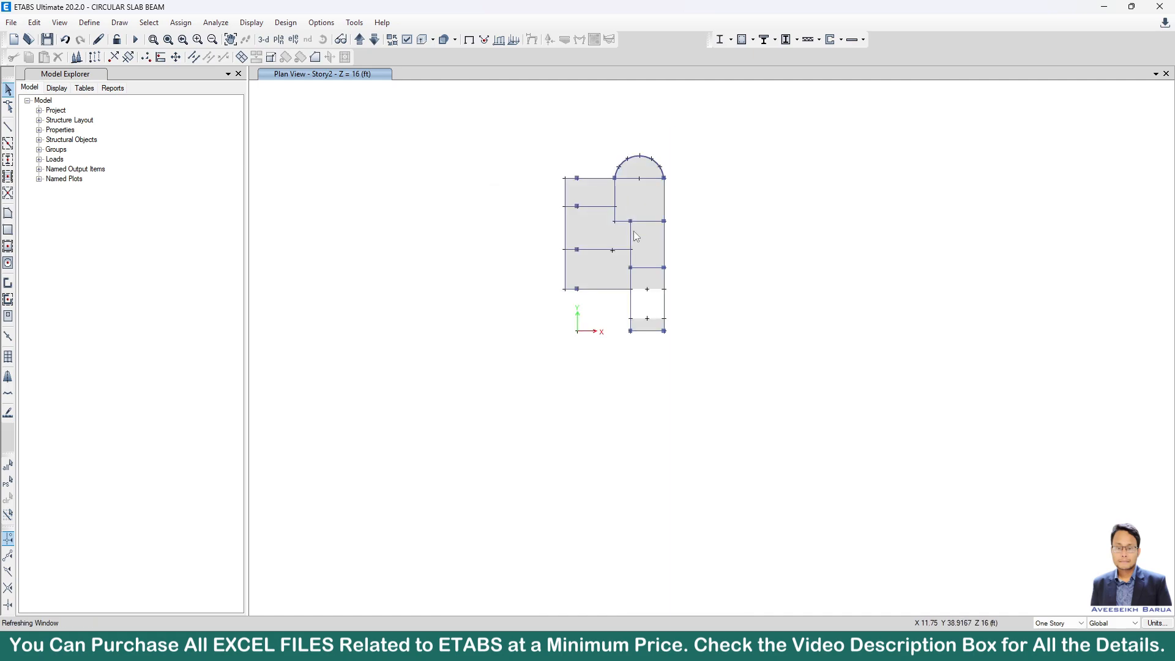
pyautogui.scroll(3, 611, 303)
pyautogui.moveTo(614, 312); pyautogui.dragTo(588, 445, button='middle')
pyautogui.moveTo(617, 284); pyautogui.dragTo(619, 326, button='middle')
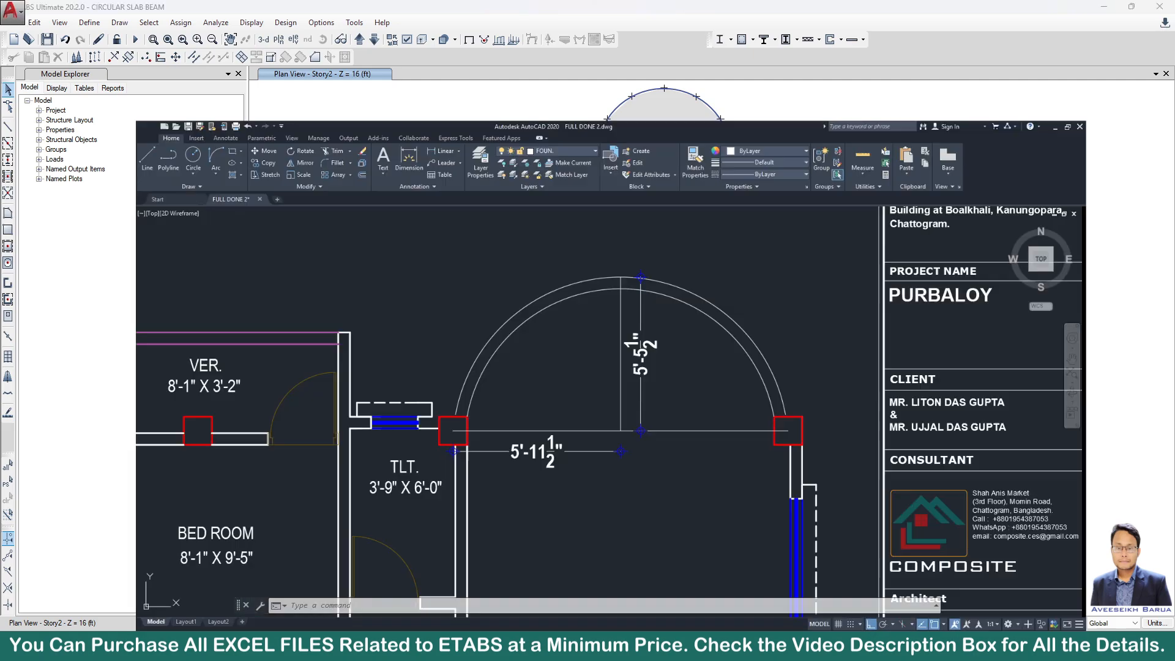
pyautogui.scroll(-3, 587, 367)
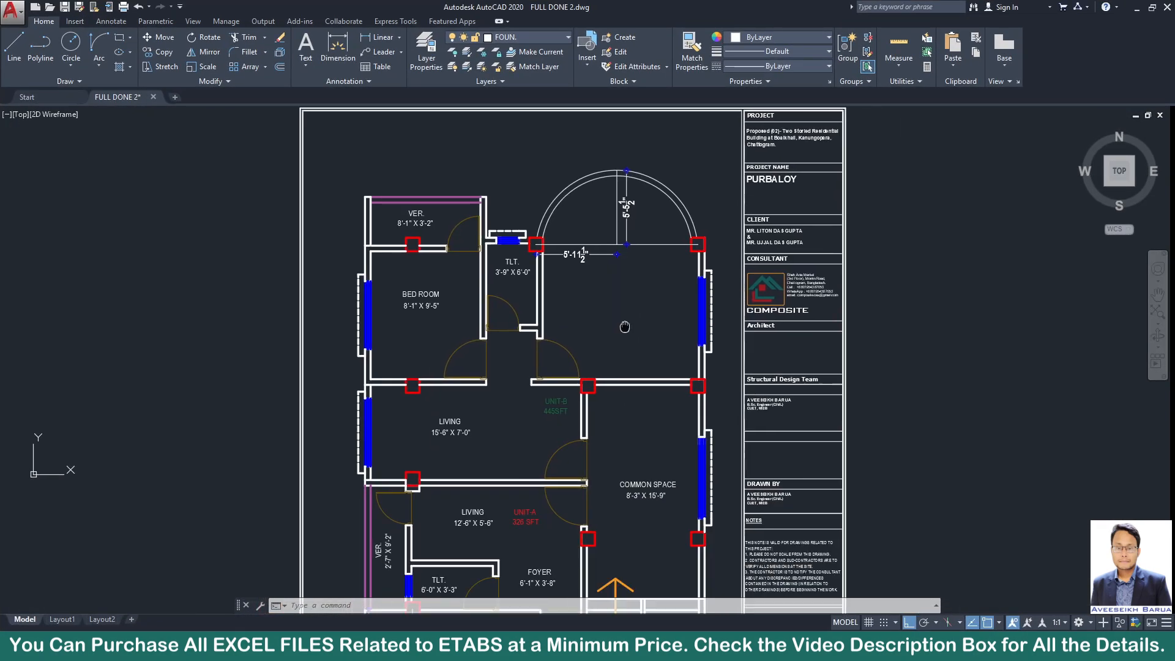
pyautogui.scroll(3, 585, 473)
pyautogui.scroll(-3, 585, 473)
pyautogui.scroll(4, 390, 307)
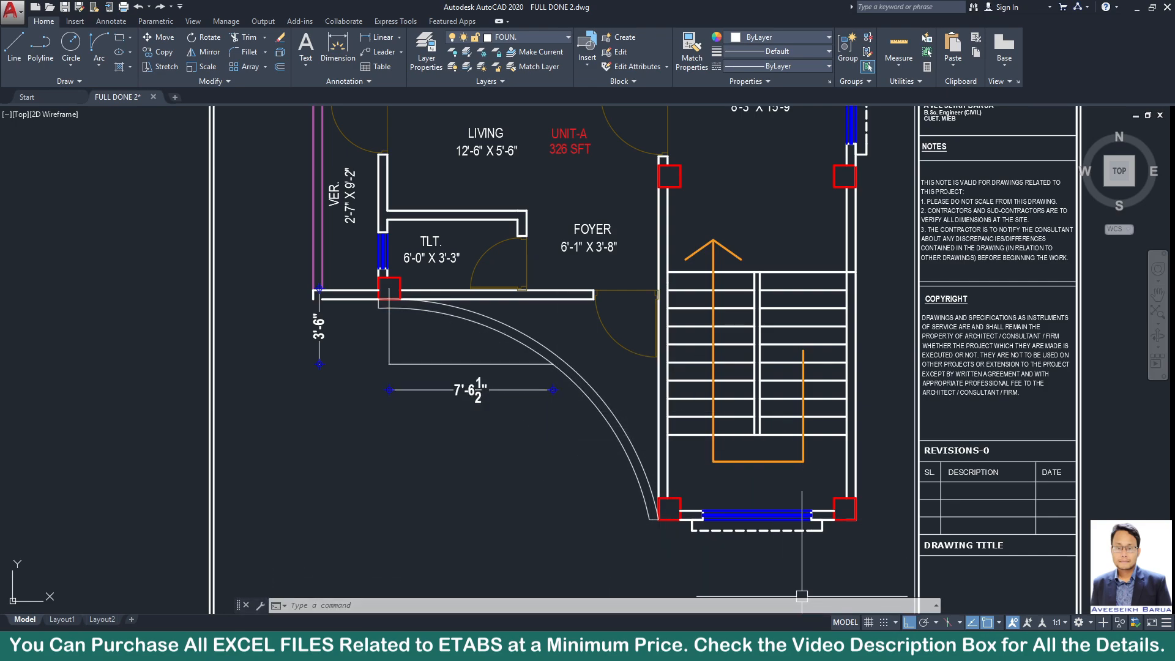
pyautogui.moveTo(804, 649)
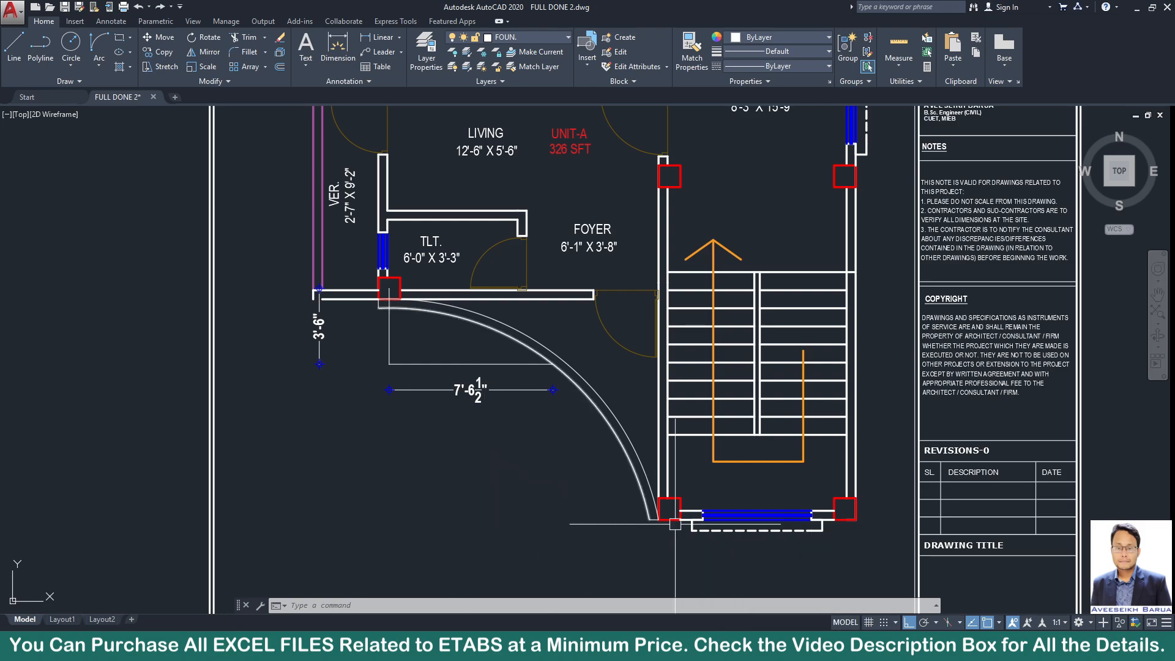
# - Switch back to ETABS and draw a joint offset 90 in X and -42 in Y from the lower-left column
pyautogui.click(817, 646)
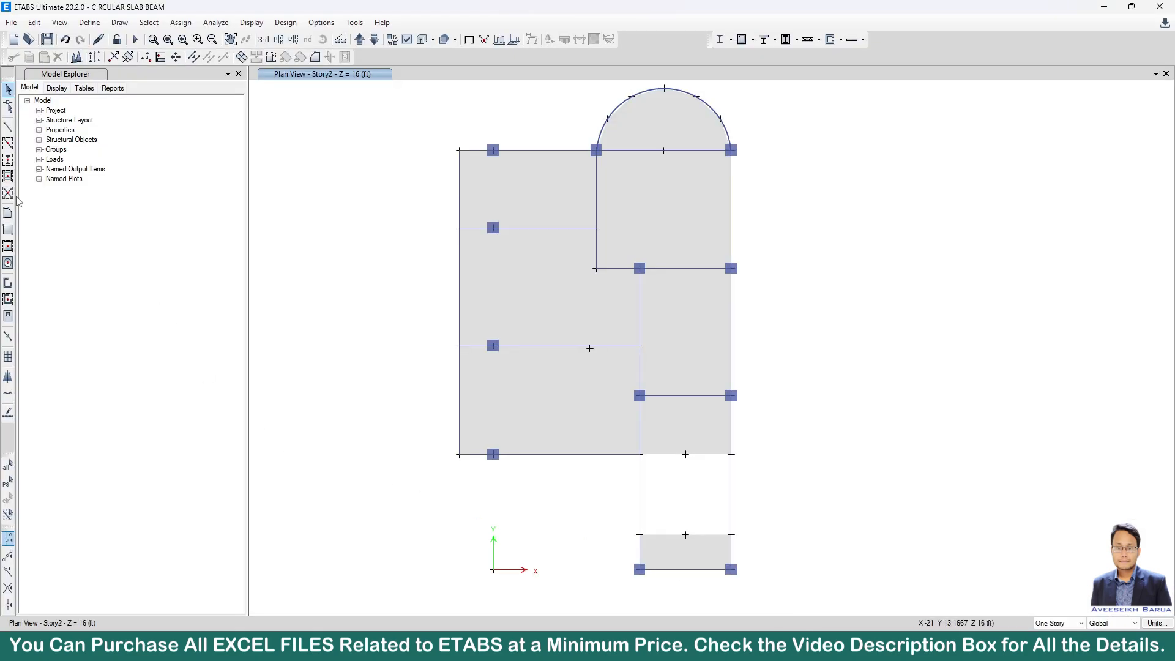
pyautogui.click(119, 22)
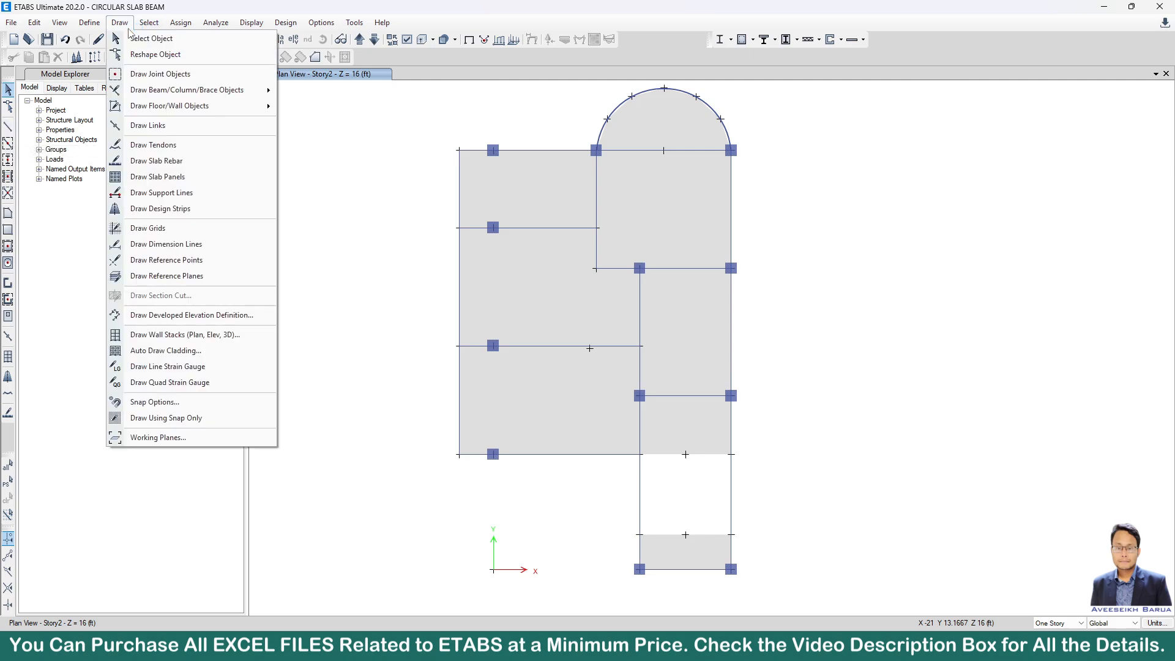
pyautogui.click(150, 75)
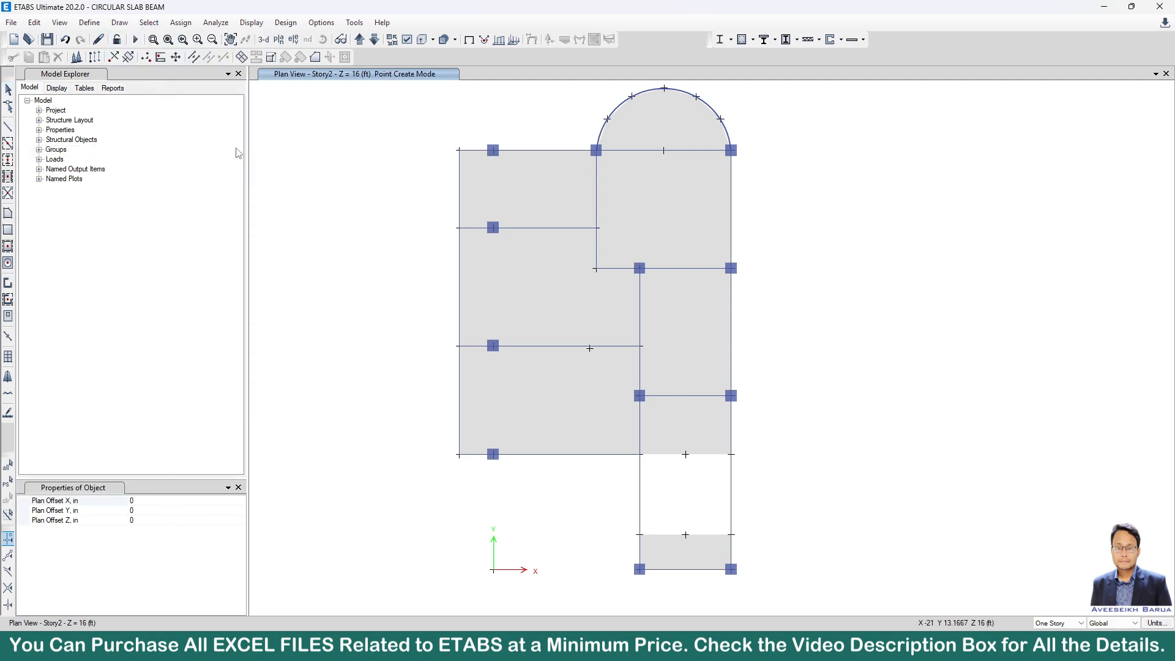
pyautogui.click(161, 499)
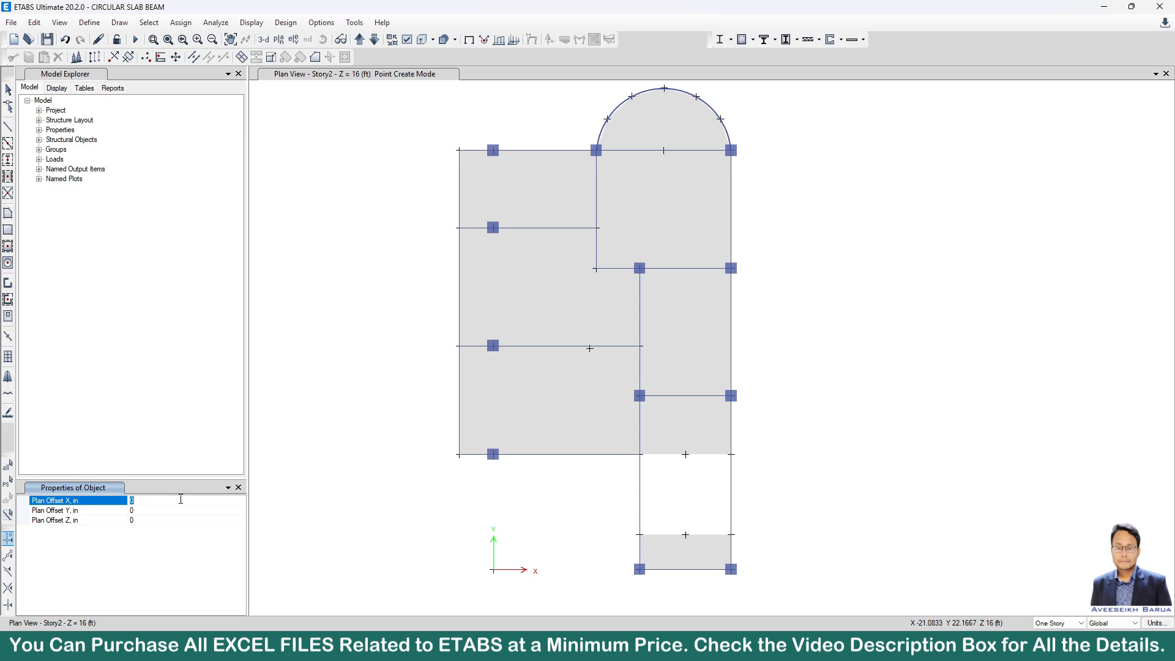
pyautogui.click(145, 510)
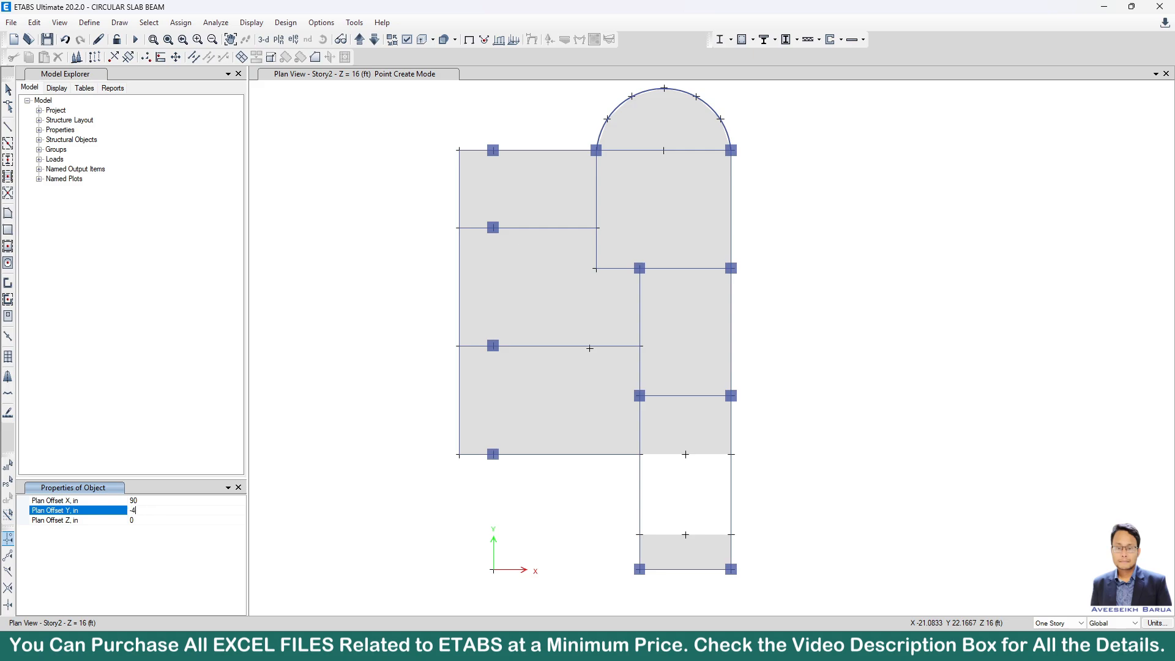
pyautogui.scroll(3, 507, 511)
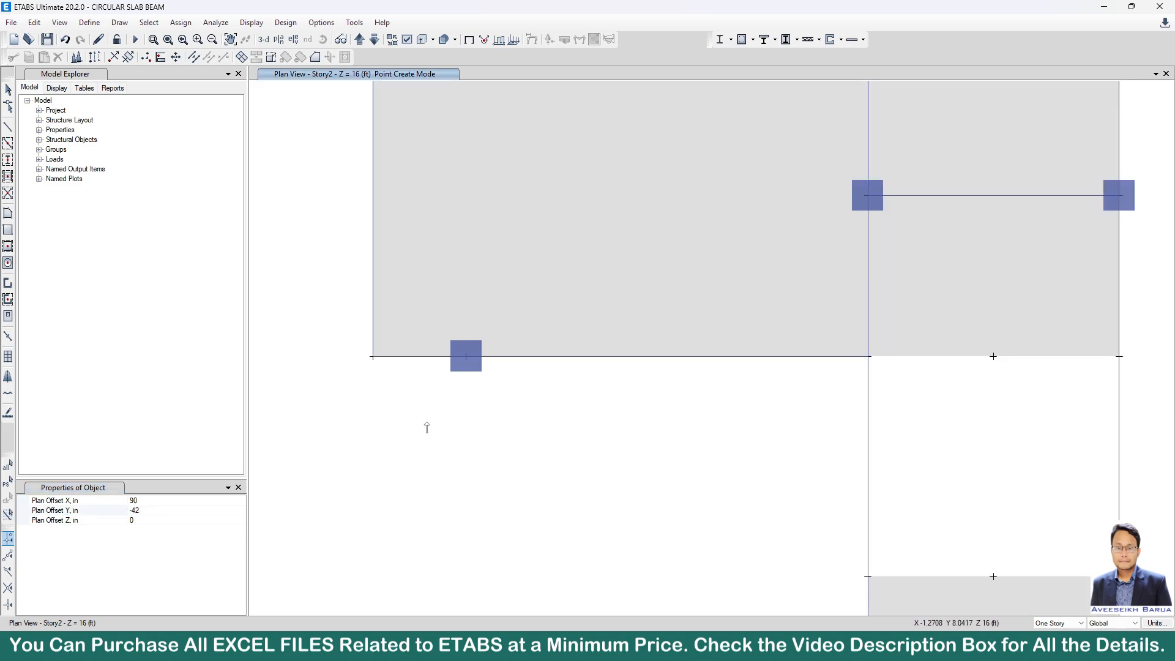
pyautogui.scroll(-3, 431, 419)
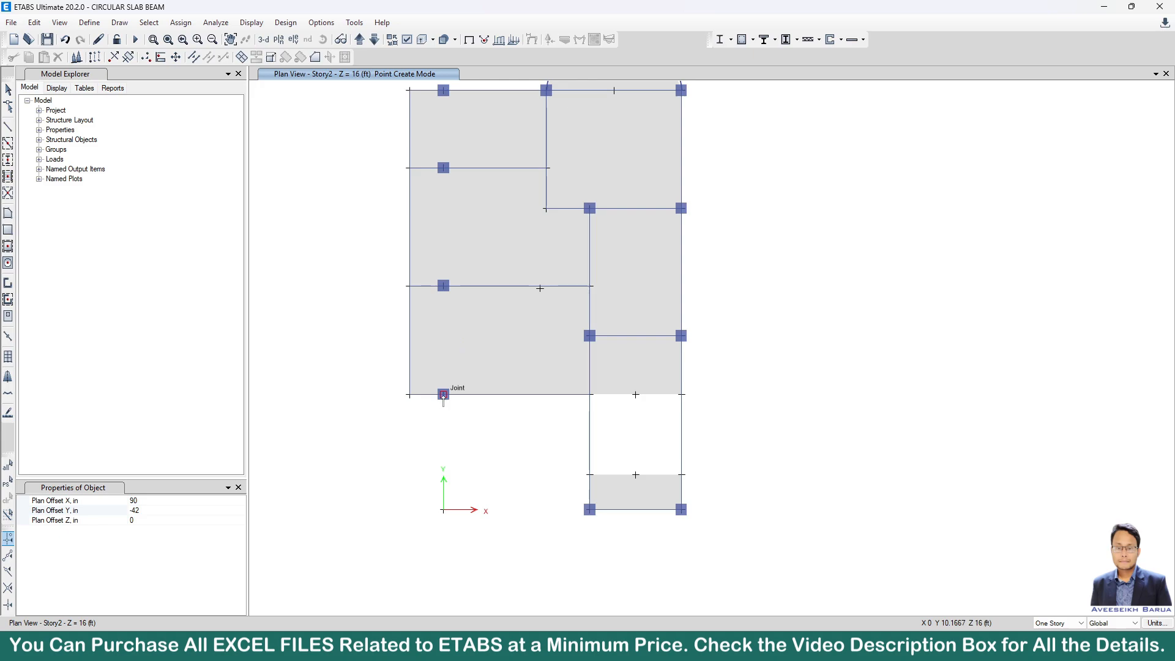
pyautogui.click(529, 433)
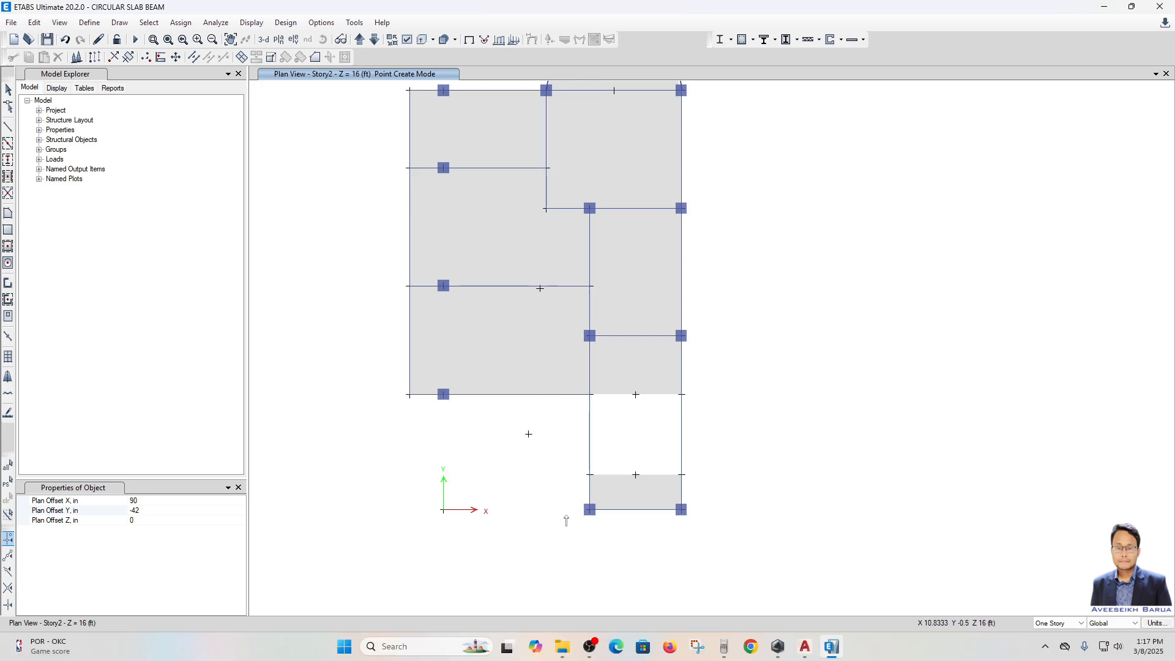
# - Draw a B 10X15 three-point arc beam from the lower-left column to the stair's lower-left column through the new offset joint
pyautogui.click(8, 126)
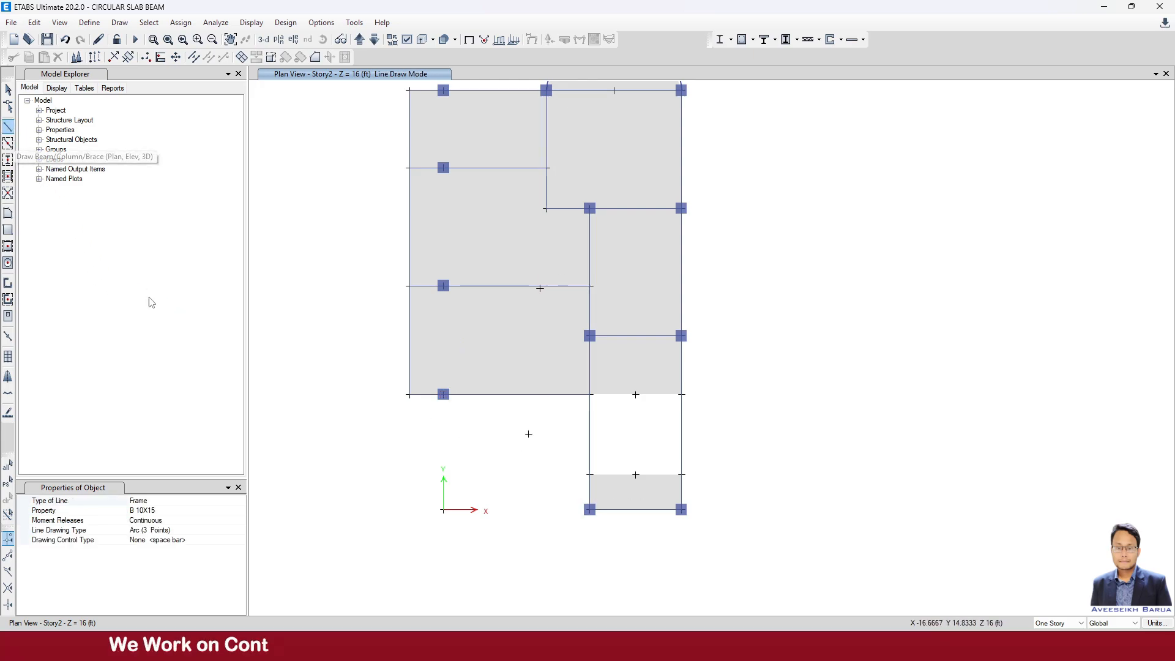
pyautogui.click(238, 531)
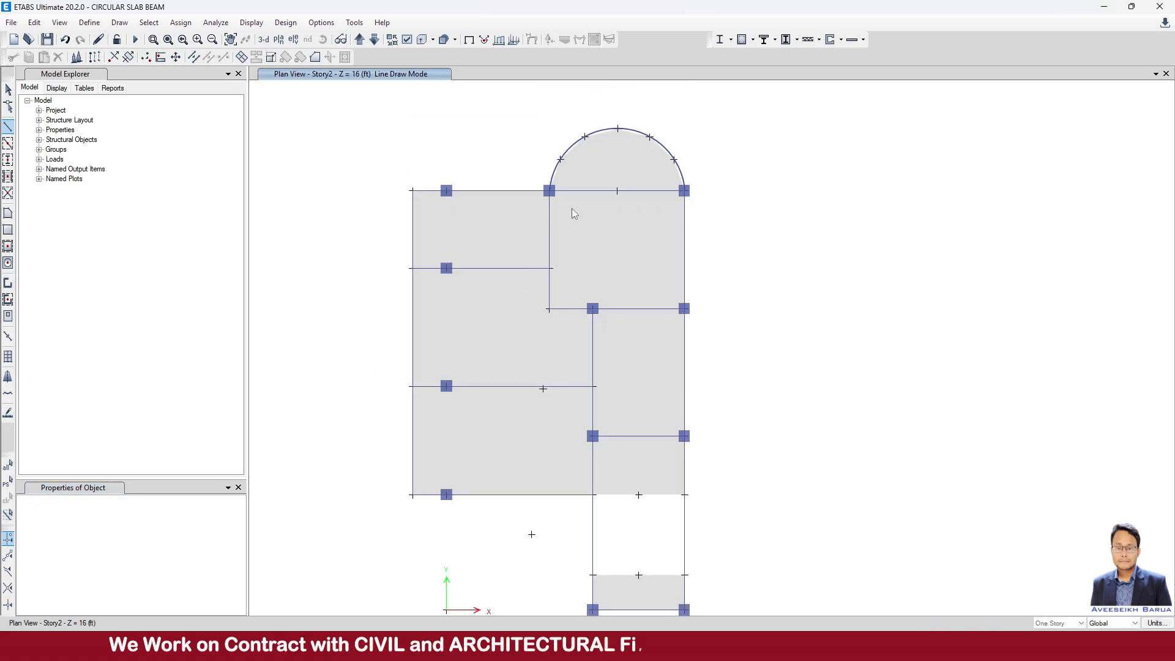
pyautogui.moveTo(546, 408); pyautogui.dragTo(566, 268, button='middle')
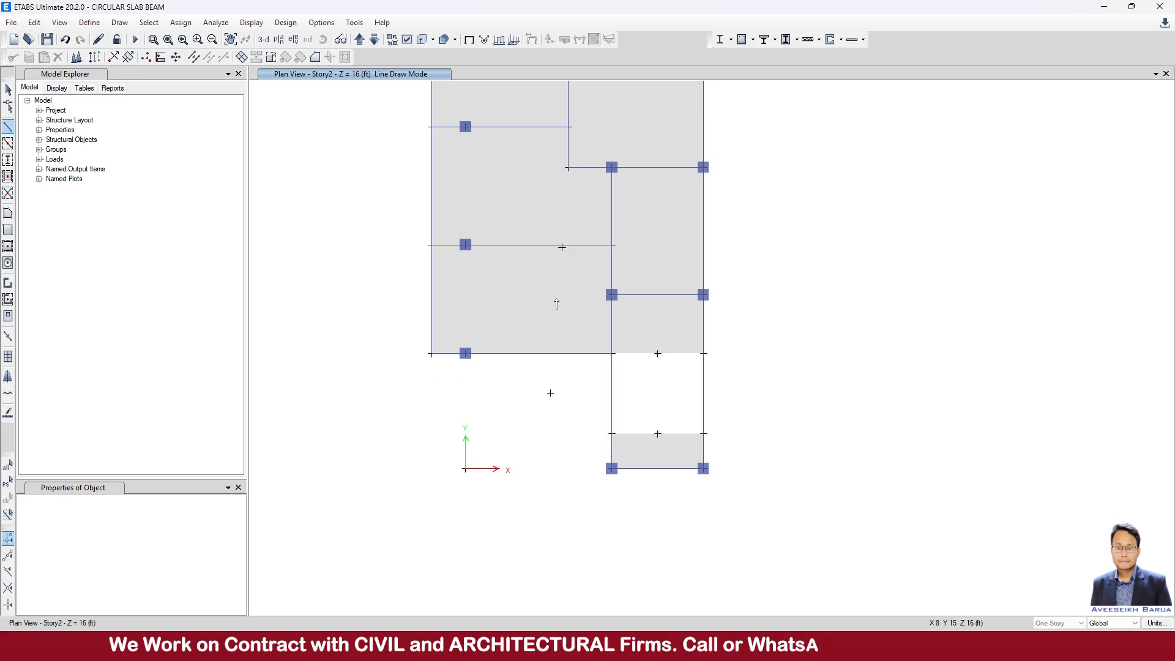
pyautogui.click(8, 126)
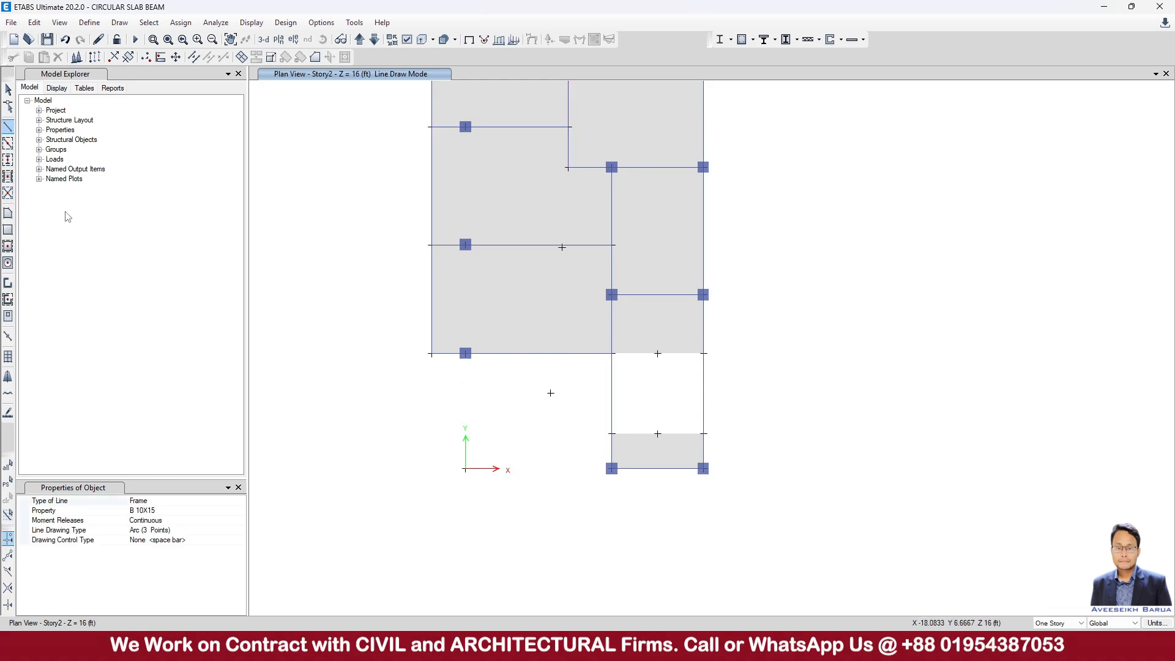
pyautogui.click(465, 353)
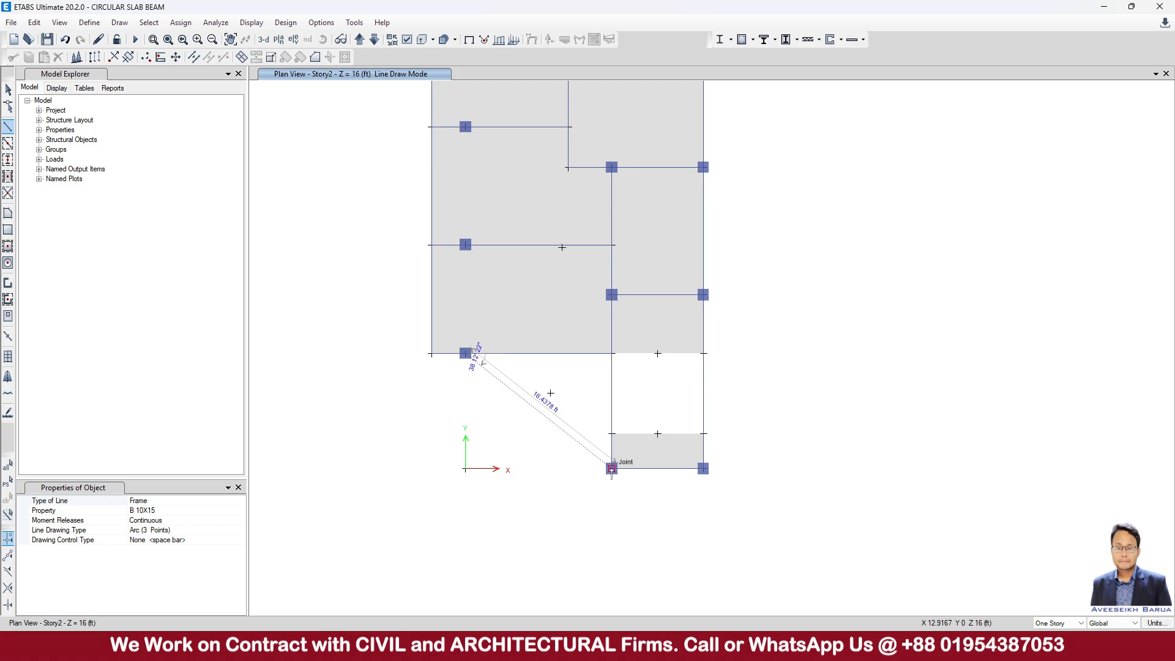
pyautogui.click(611, 469)
pyautogui.click(550, 393)
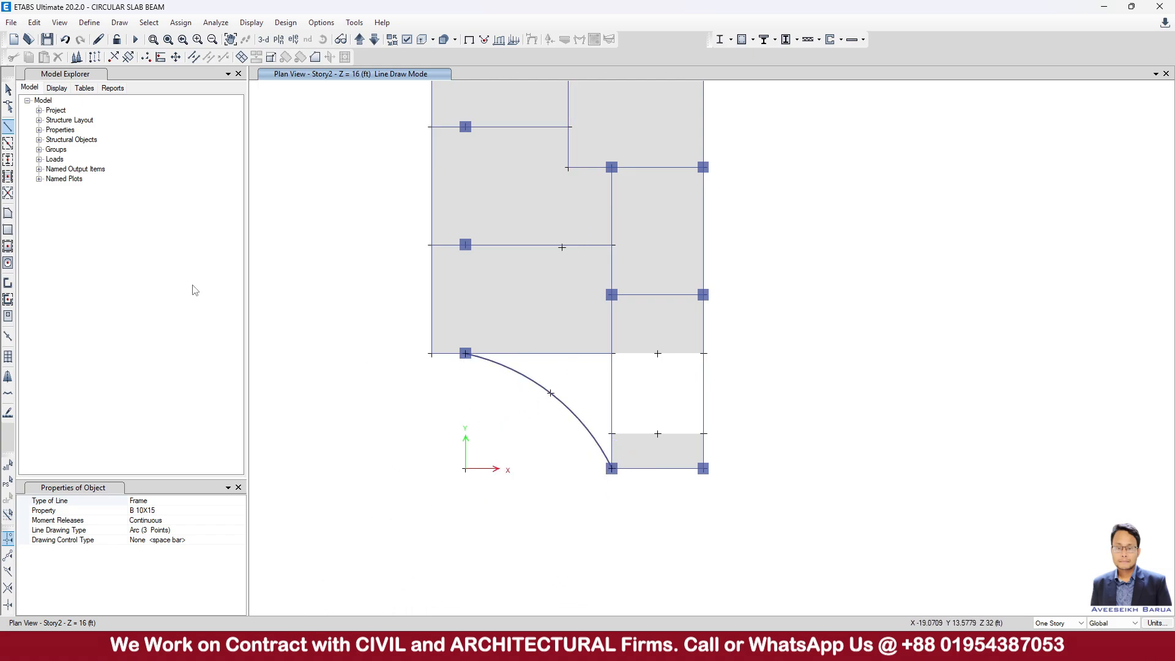
pyautogui.click(8, 89)
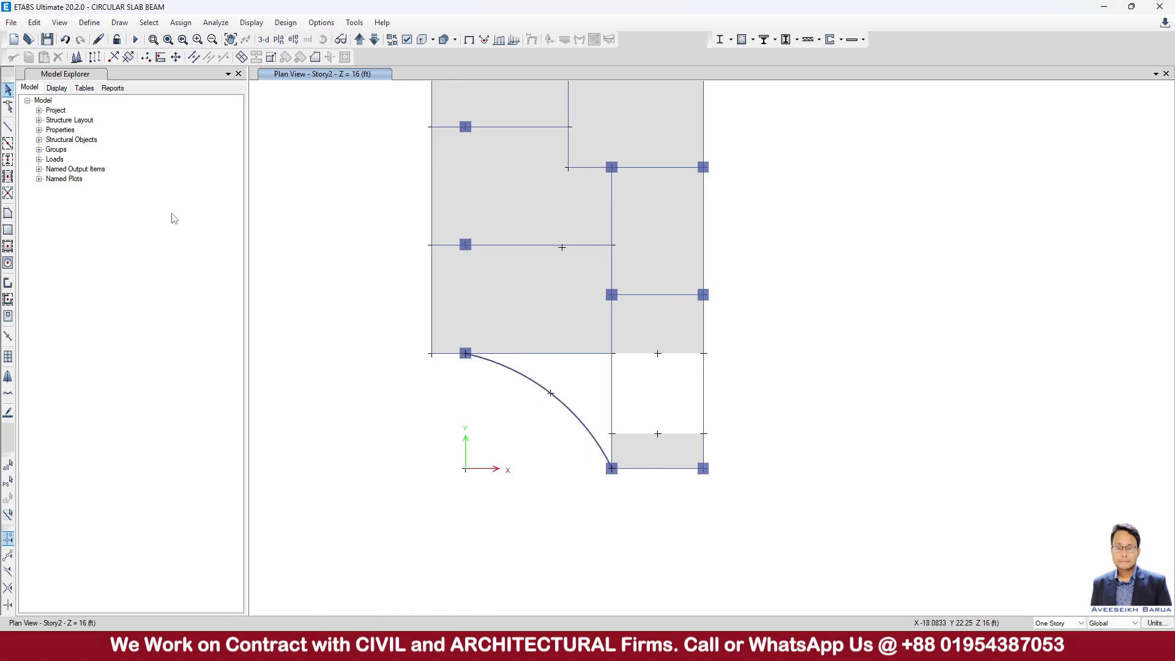
# - Divide the new arc beam between the lower-left column and the stair column into 25 frame objects
pyautogui.click(7, 91)
pyautogui.click(498, 369)
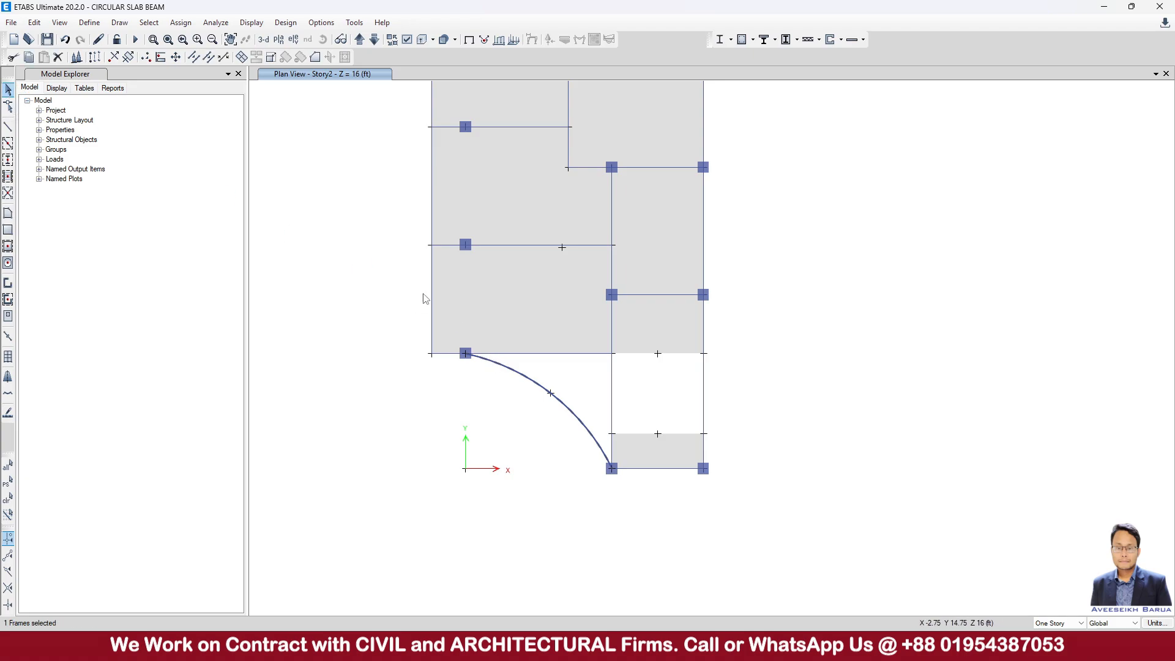
pyautogui.click(35, 22)
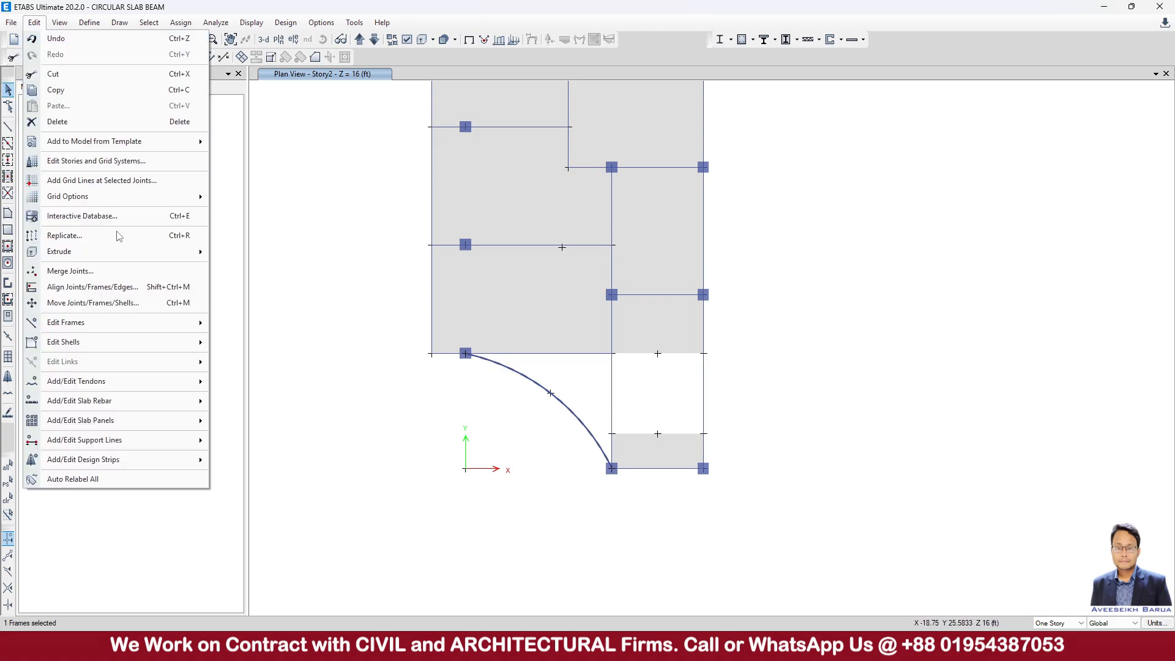
pyautogui.click(292, 100)
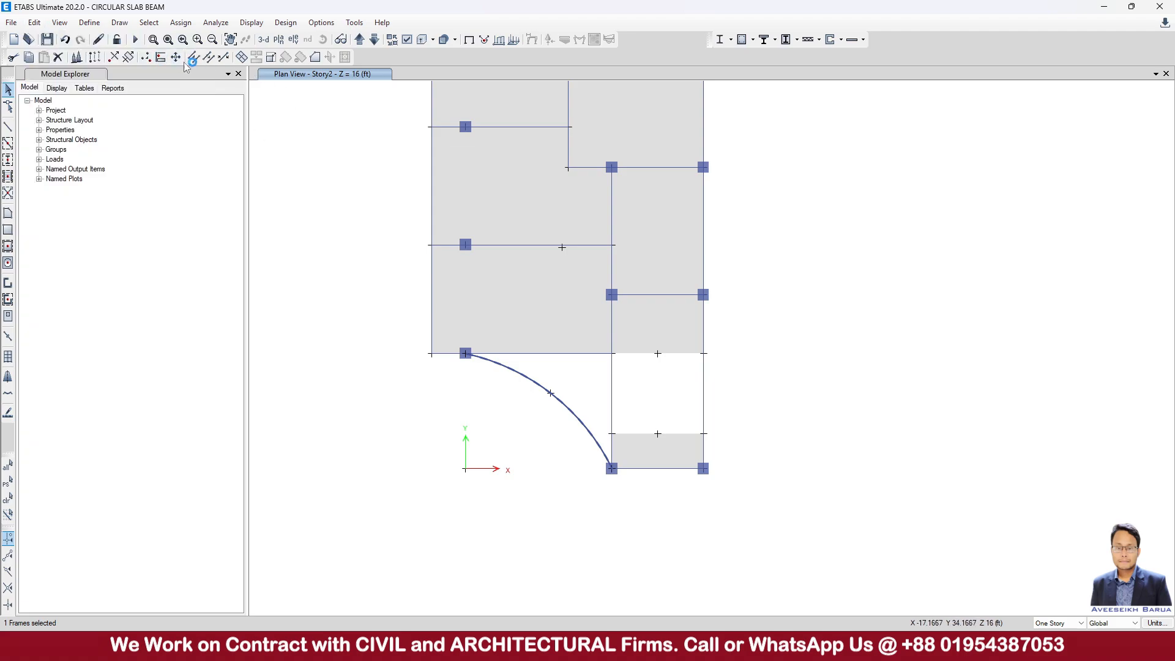
pyautogui.click(194, 58)
pyautogui.click(569, 306)
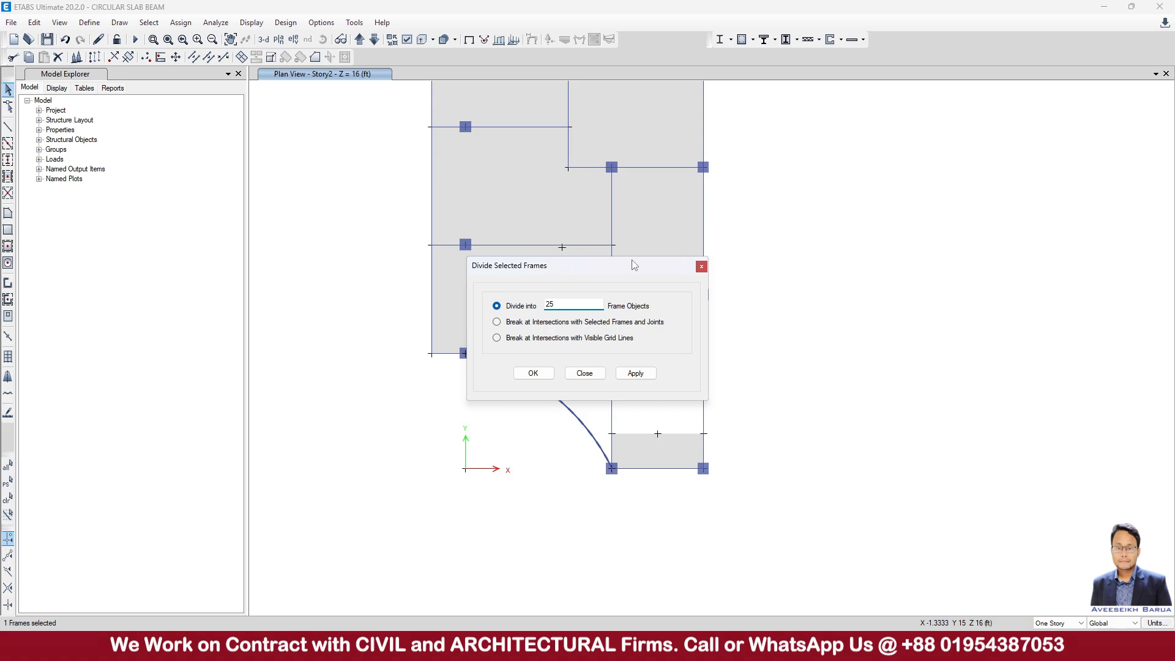
pyautogui.moveTo(634, 268); pyautogui.dragTo(962, 235)
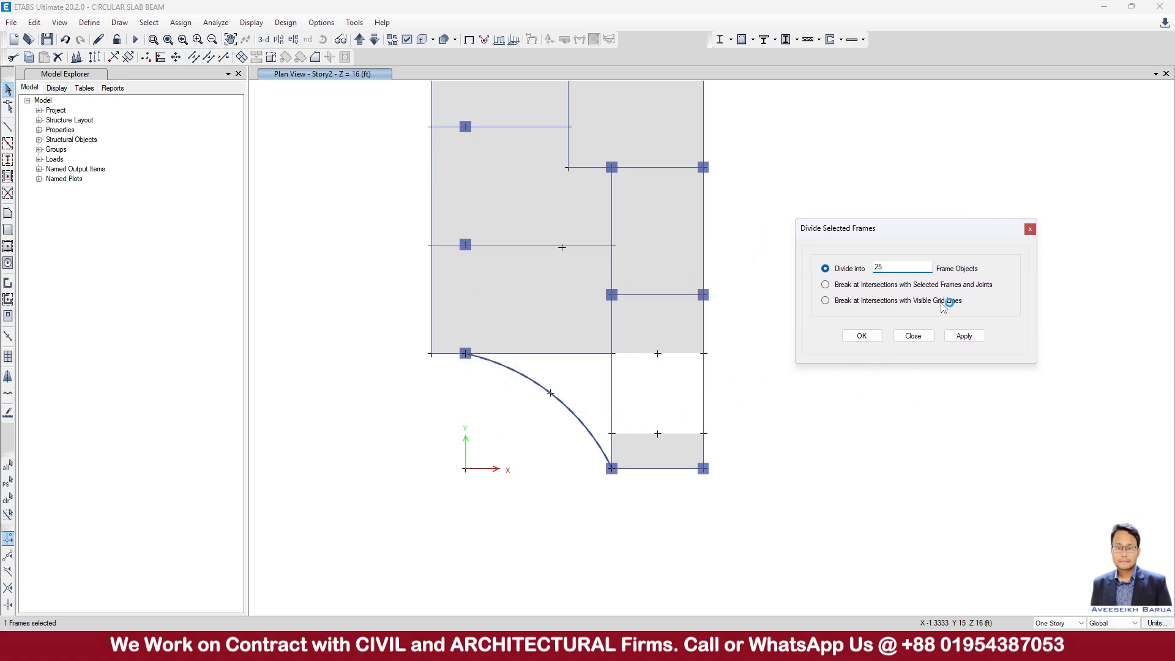
pyautogui.click(964, 336)
pyautogui.click(862, 336)
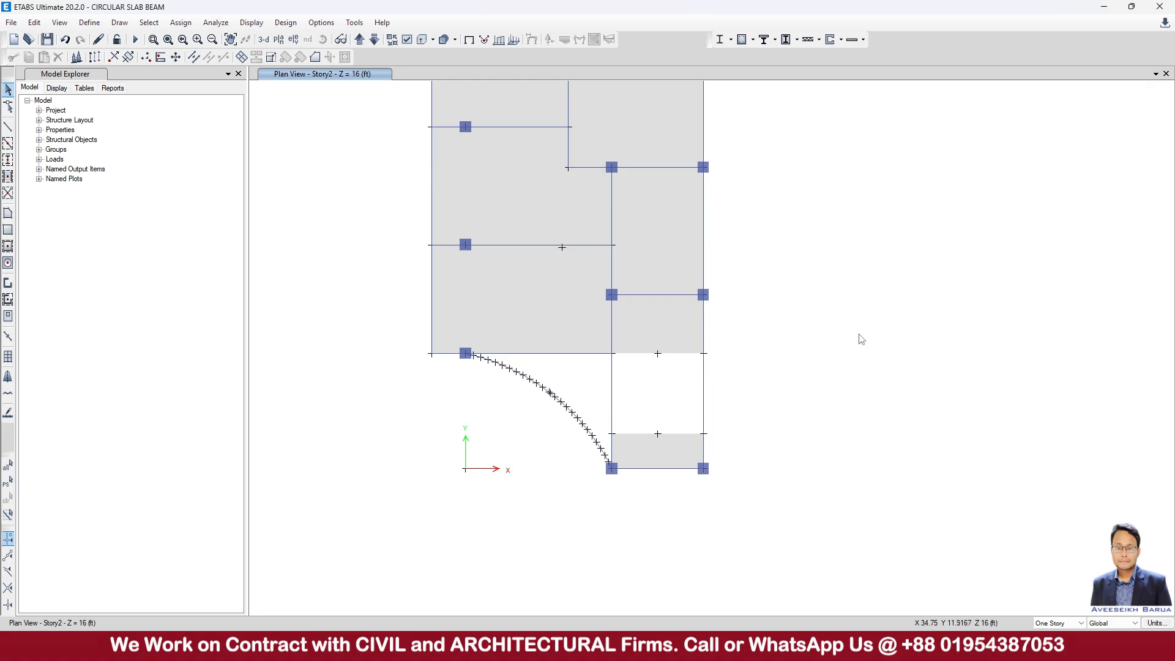
# - Start a SLAB 5 INCH floor area with straight-line edges, tracing the lower arc beam's joints from the lower-left column to the arc's middle
pyautogui.click(7, 214)
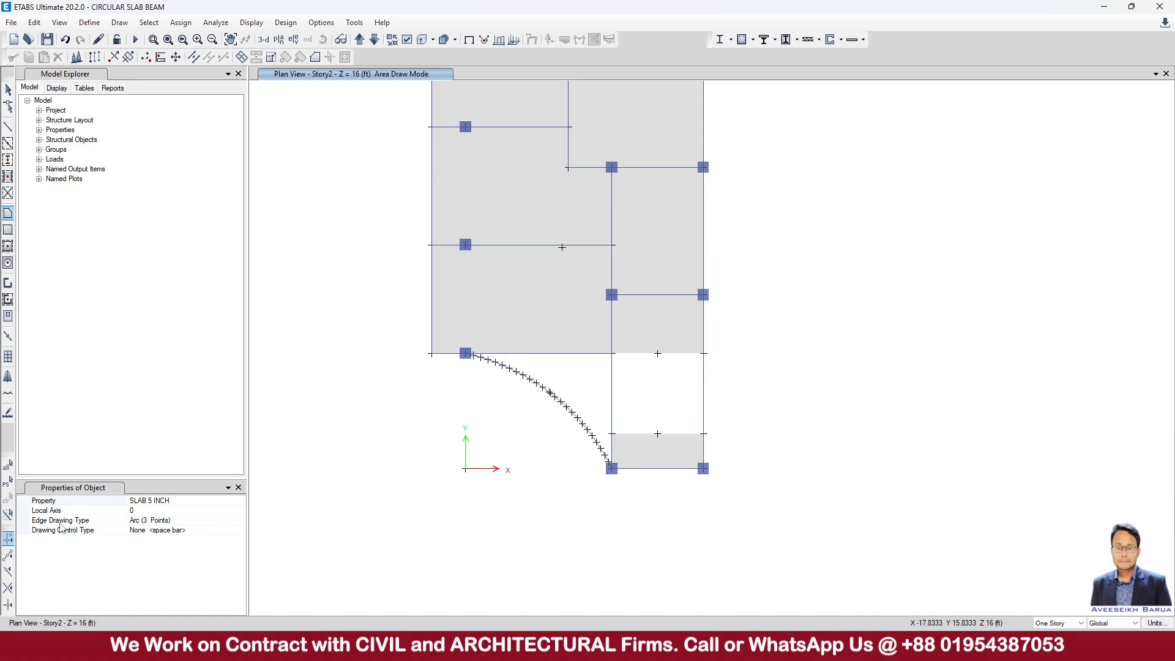
pyautogui.click(241, 522)
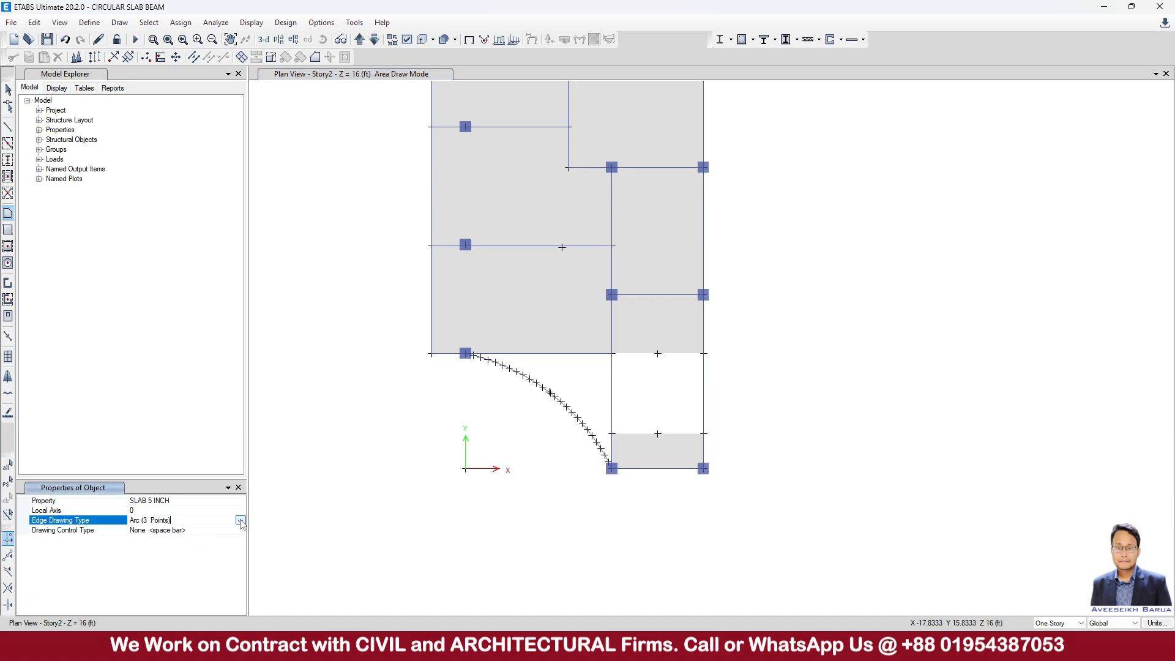
pyautogui.click(241, 520)
pyautogui.click(156, 571)
pyautogui.scroll(3, 584, 436)
pyautogui.moveTo(370, 377); pyautogui.dragTo(469, 417, button='middle')
pyautogui.click(365, 262)
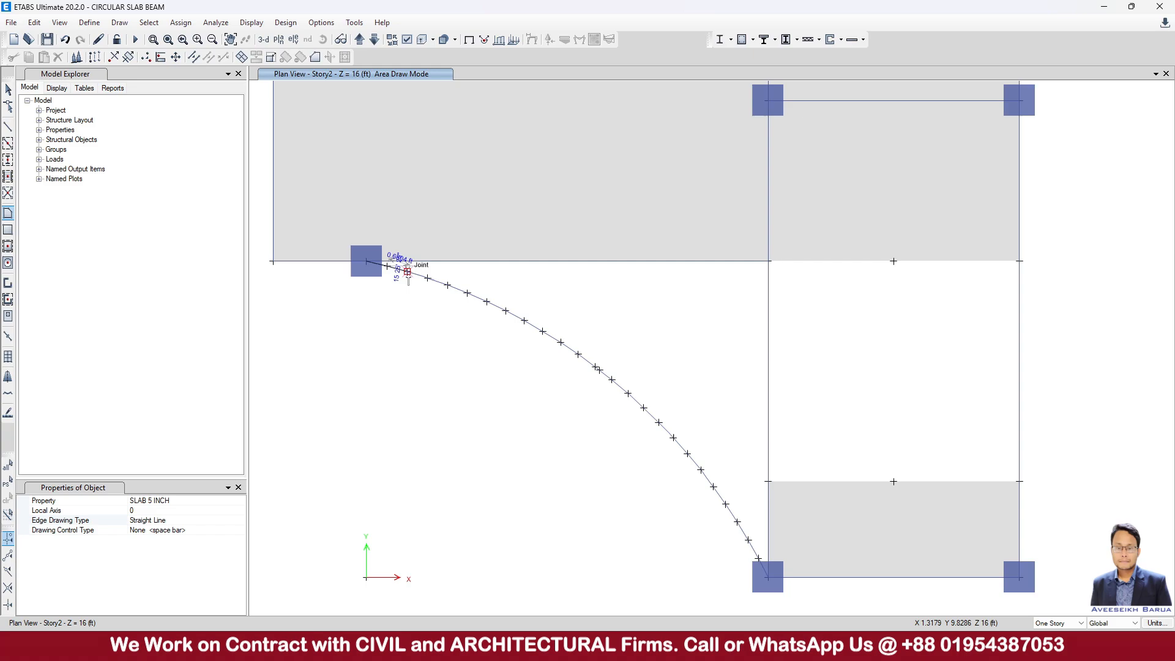
pyautogui.click(407, 272)
pyautogui.click(427, 277)
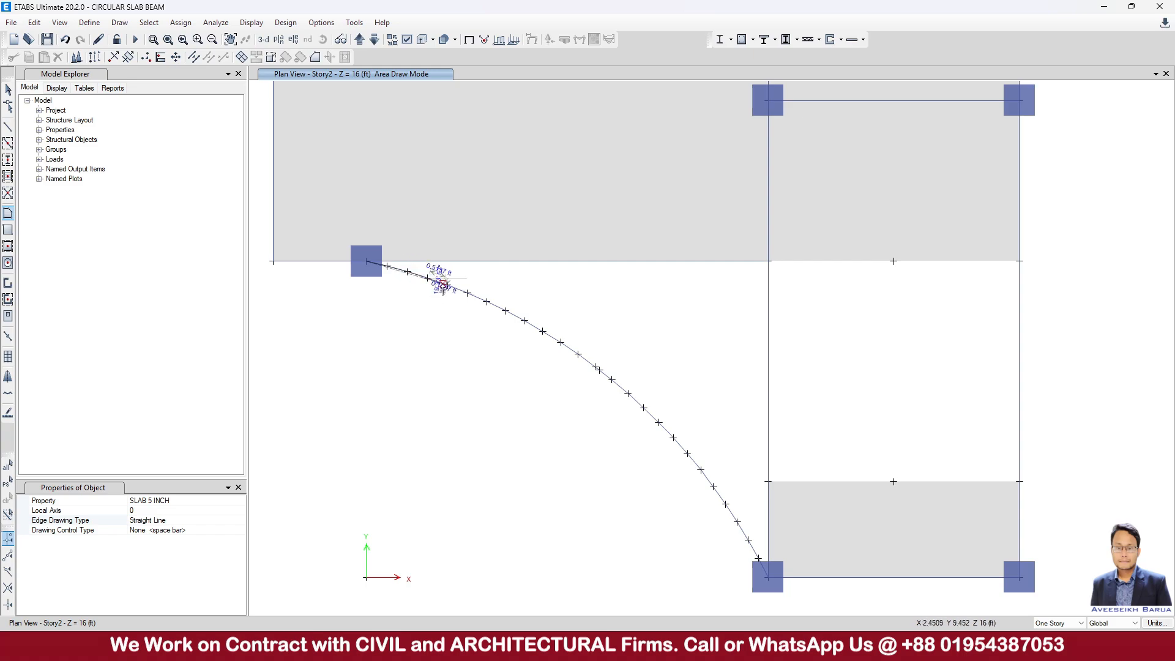
pyautogui.click(447, 285)
pyautogui.click(467, 293)
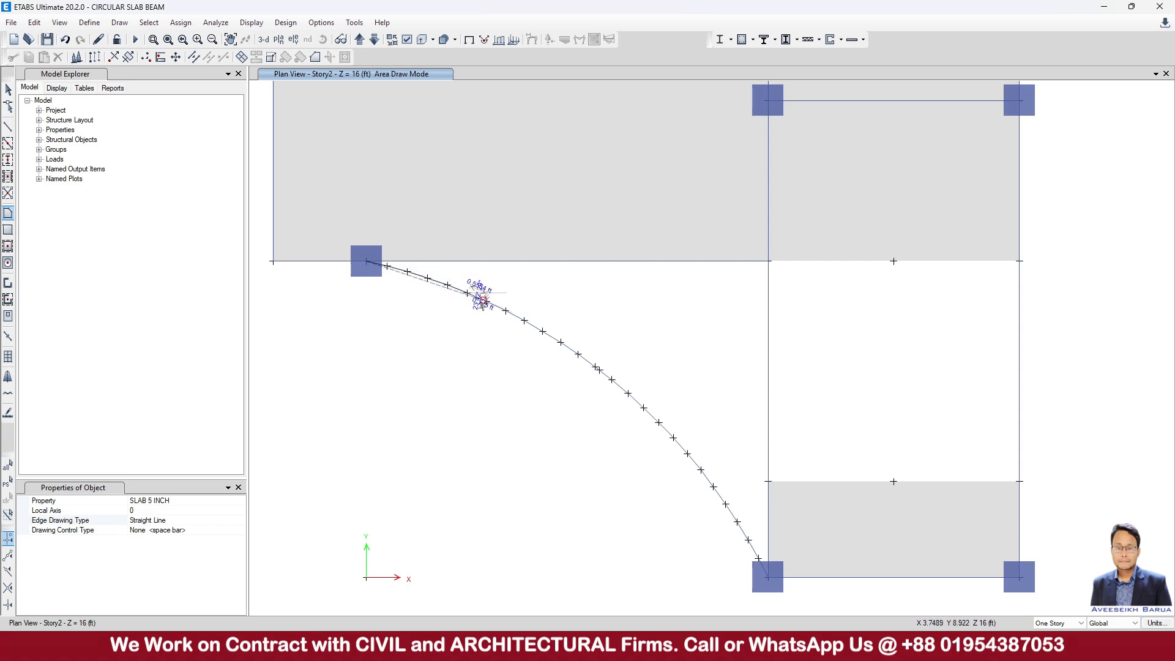
pyautogui.click(486, 301)
pyautogui.click(506, 310)
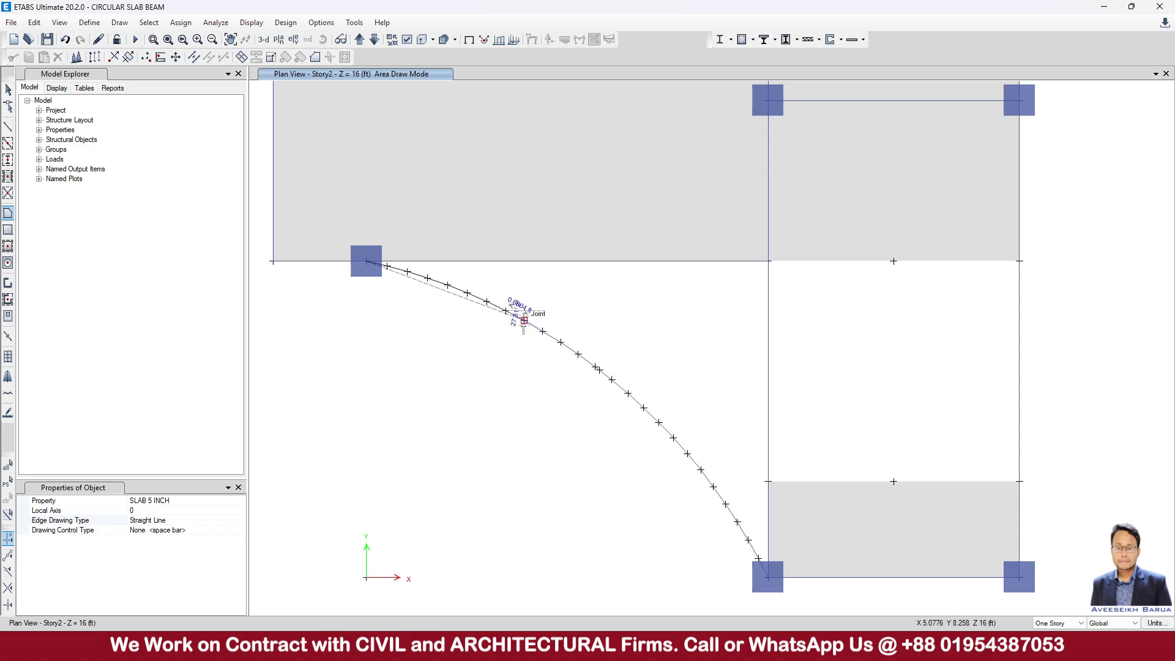
pyautogui.click(523, 320)
pyautogui.click(542, 331)
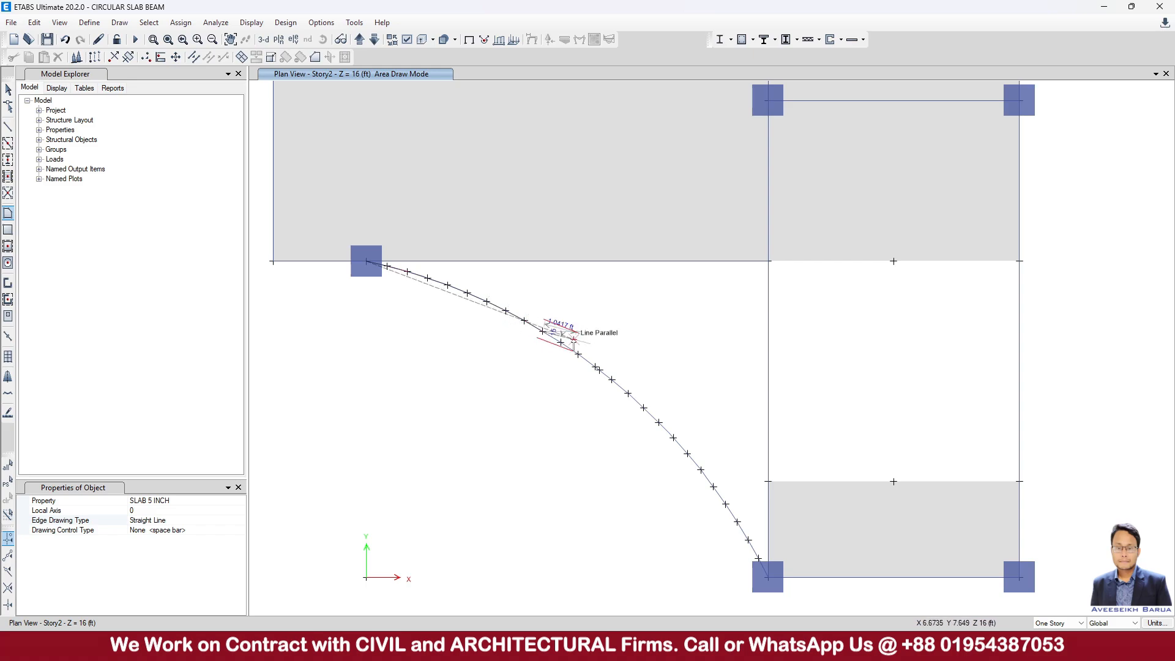
pyautogui.click(561, 343)
pyautogui.click(577, 355)
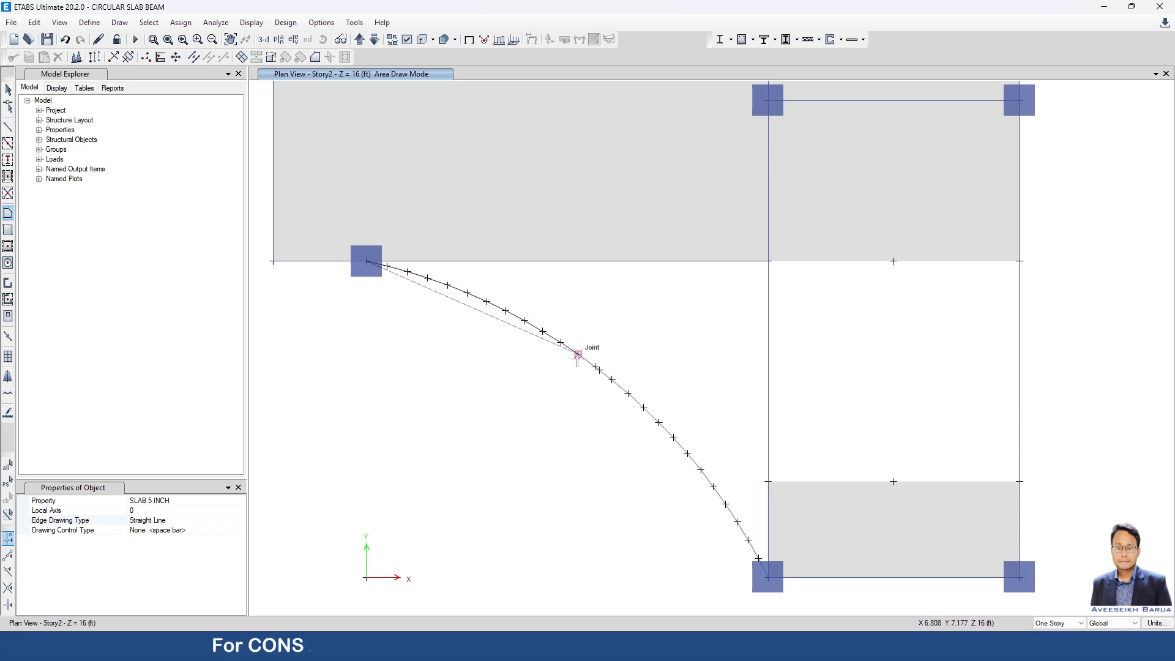
pyautogui.click(595, 367)
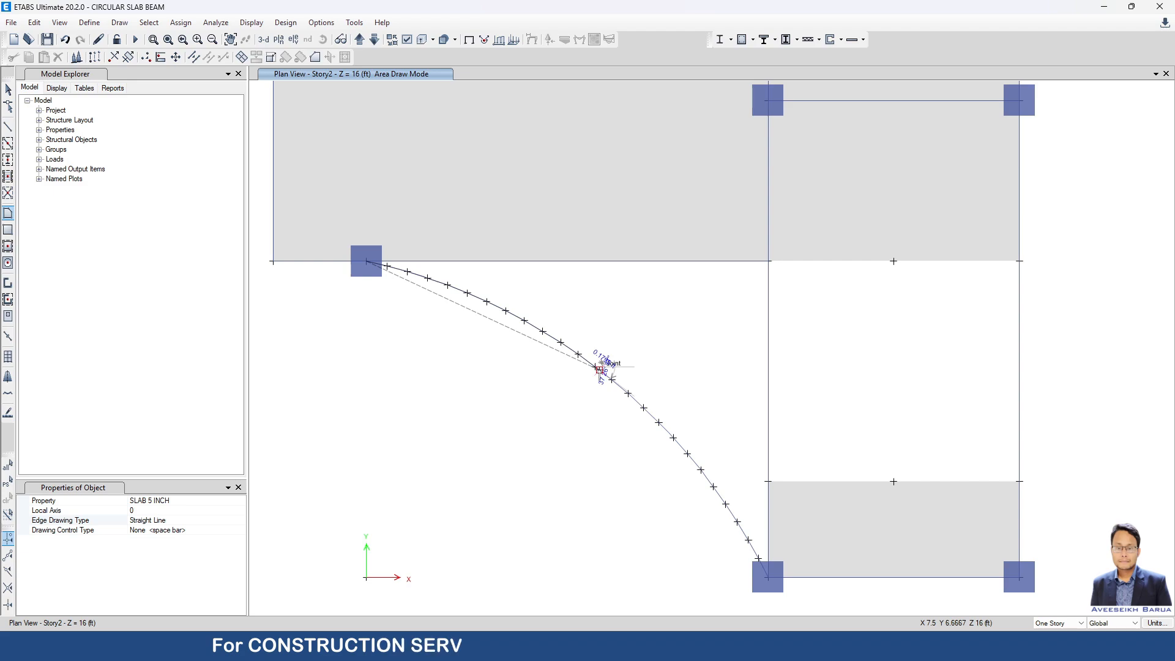
# - Continue the slab outline through the remaining arc joints to the stair's lower-left column and finish it at the beam intersection directly above
pyautogui.scroll(3, 599, 369)
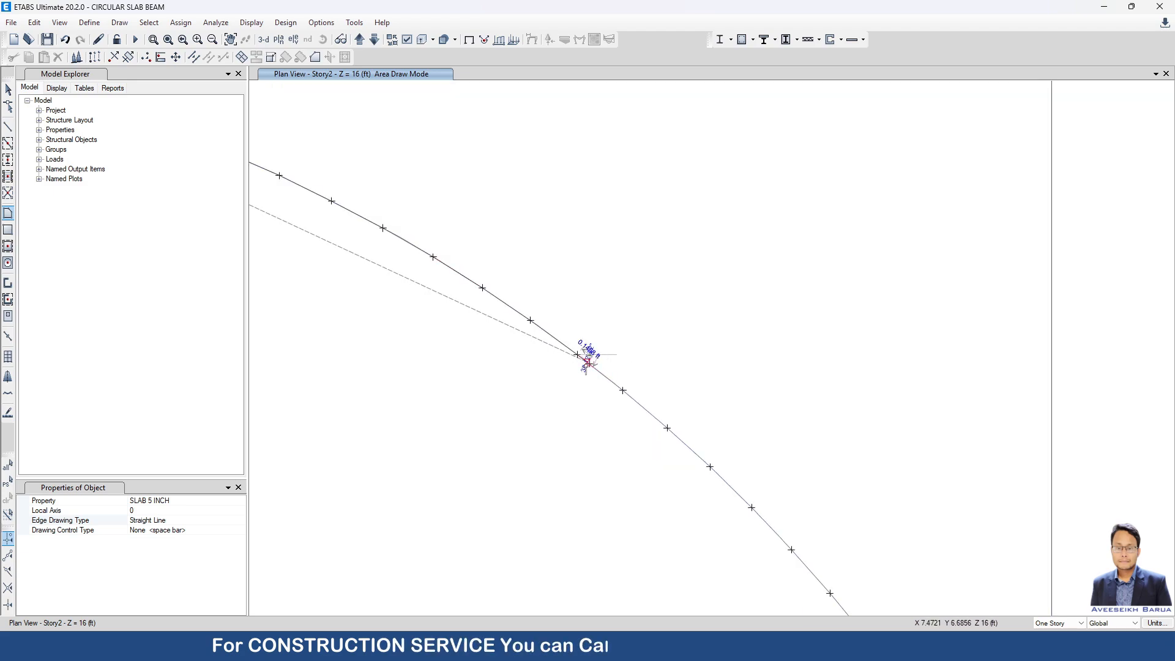
pyautogui.click(622, 389)
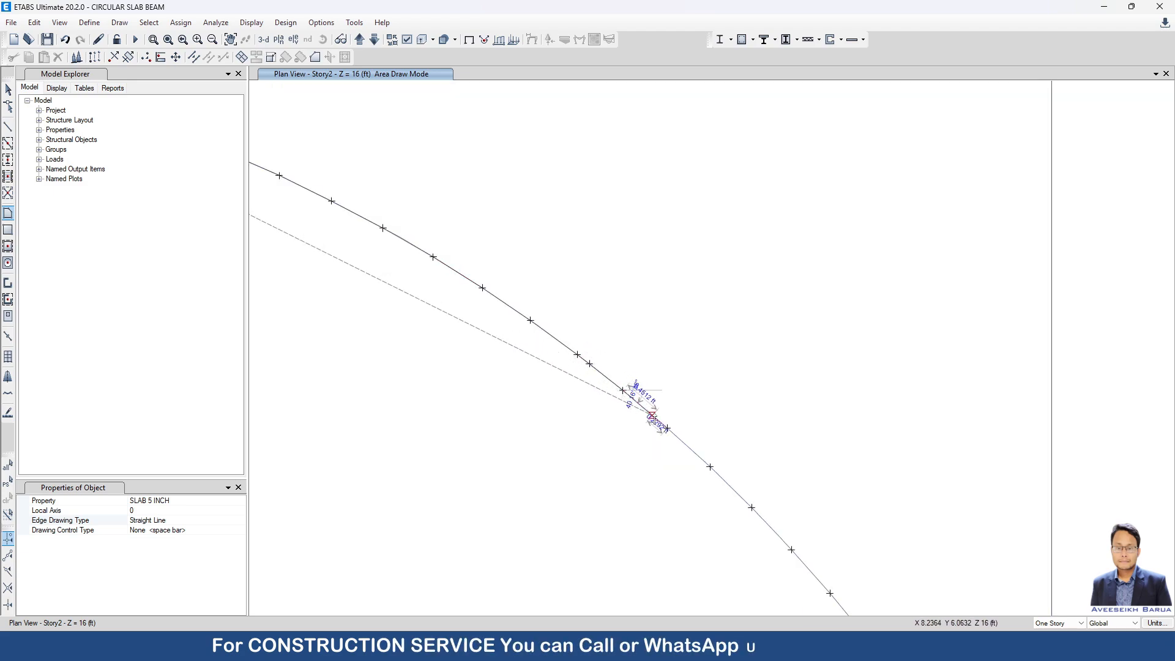
pyautogui.scroll(-3, 664, 426)
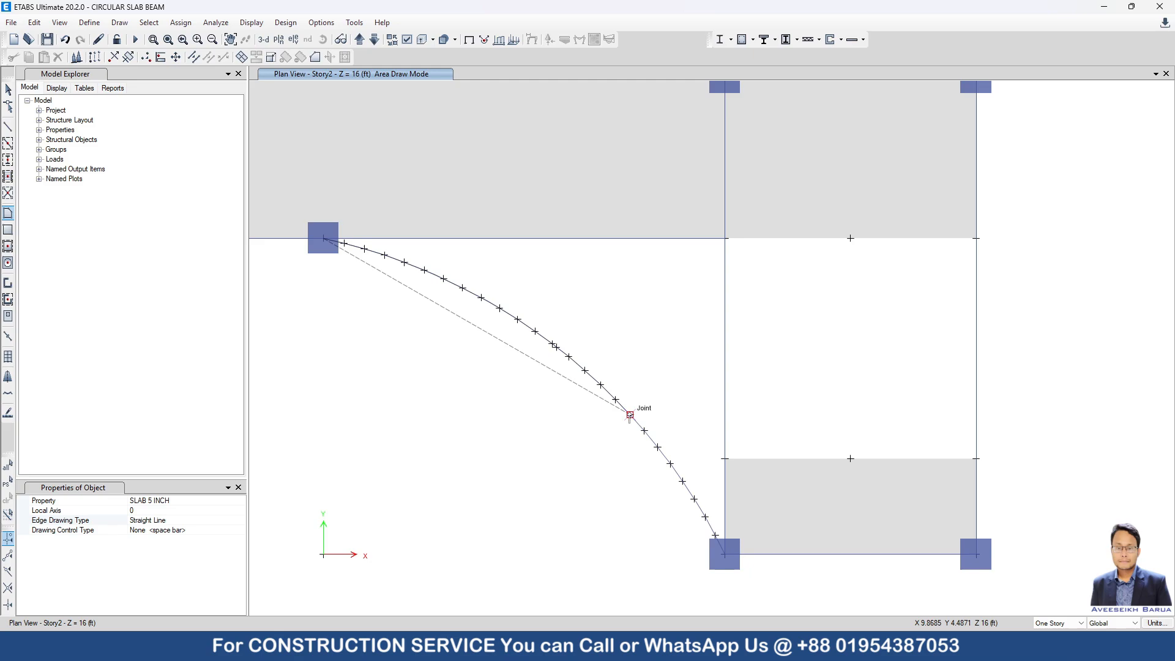
pyautogui.click(629, 415)
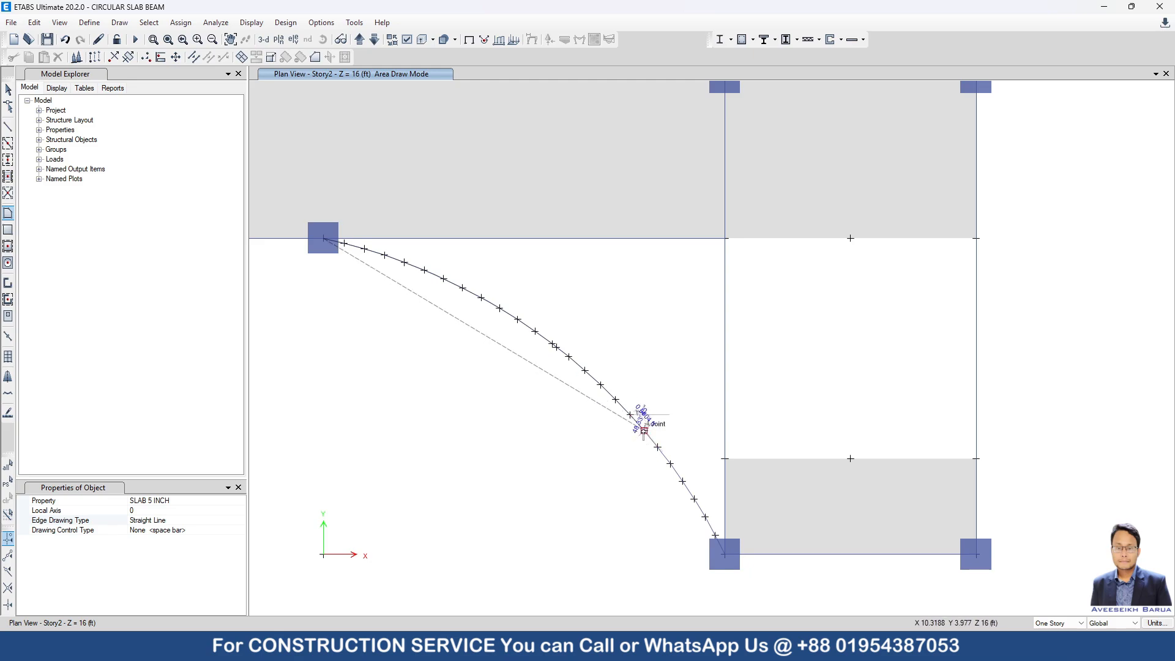
pyautogui.click(644, 430)
pyautogui.click(657, 447)
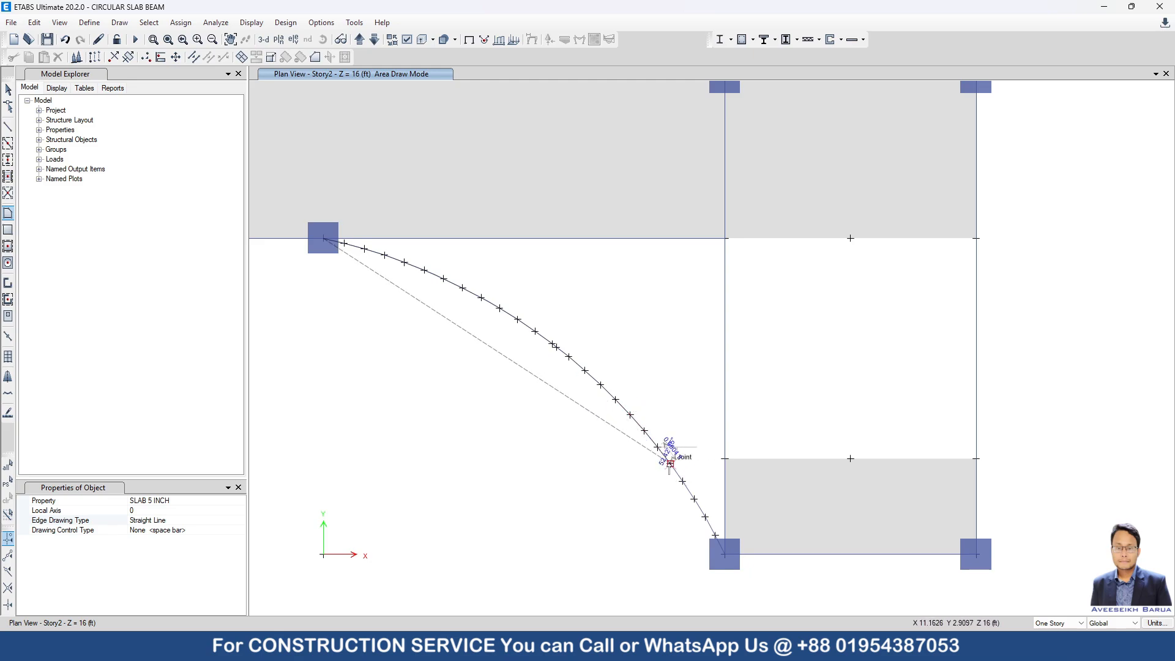
pyautogui.click(670, 463)
pyautogui.click(682, 481)
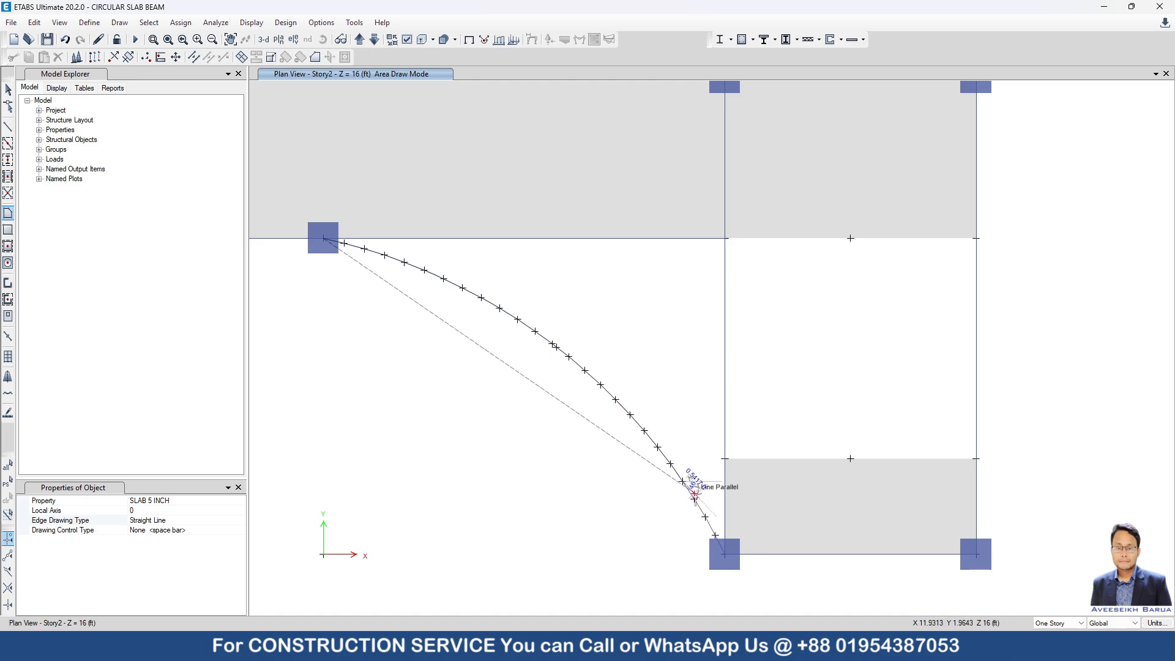
pyautogui.click(694, 498)
pyautogui.click(705, 517)
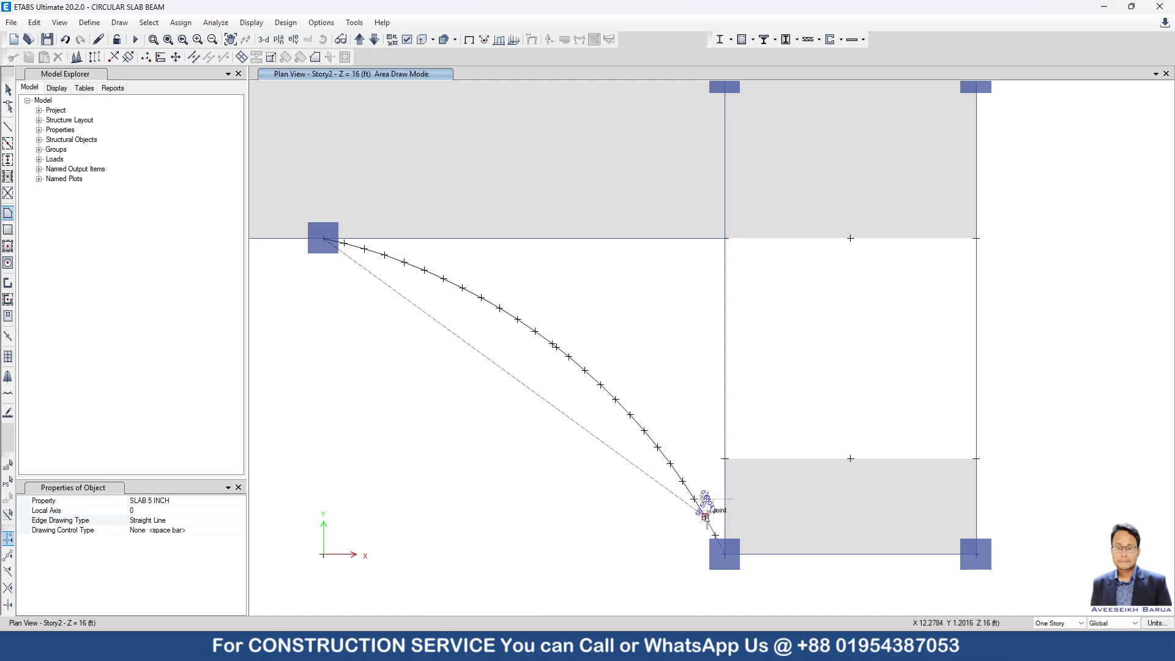
pyautogui.click(714, 535)
pyautogui.click(725, 552)
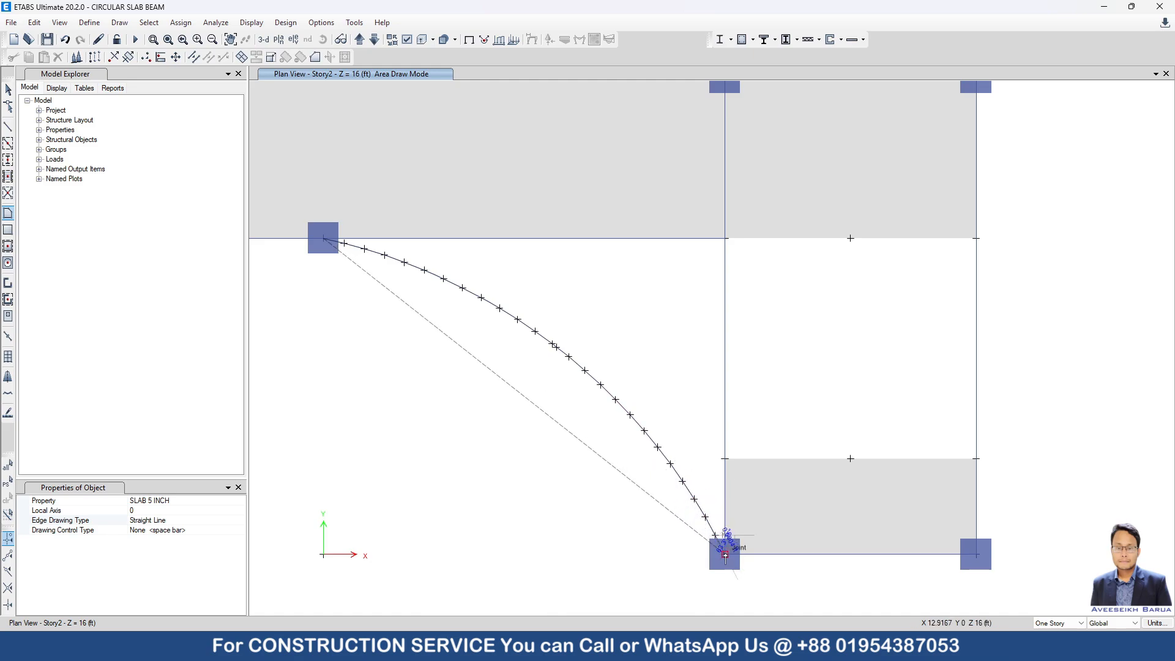
pyautogui.click(724, 238)
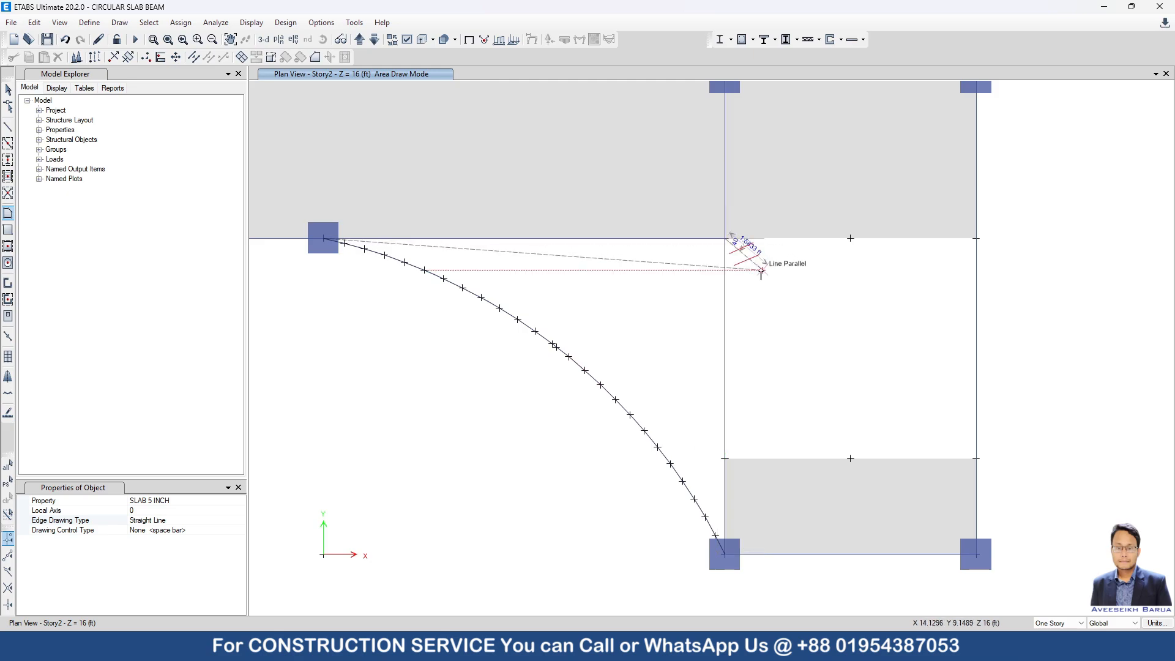
pyautogui.press('Return')
pyautogui.scroll(-3, 594, 403)
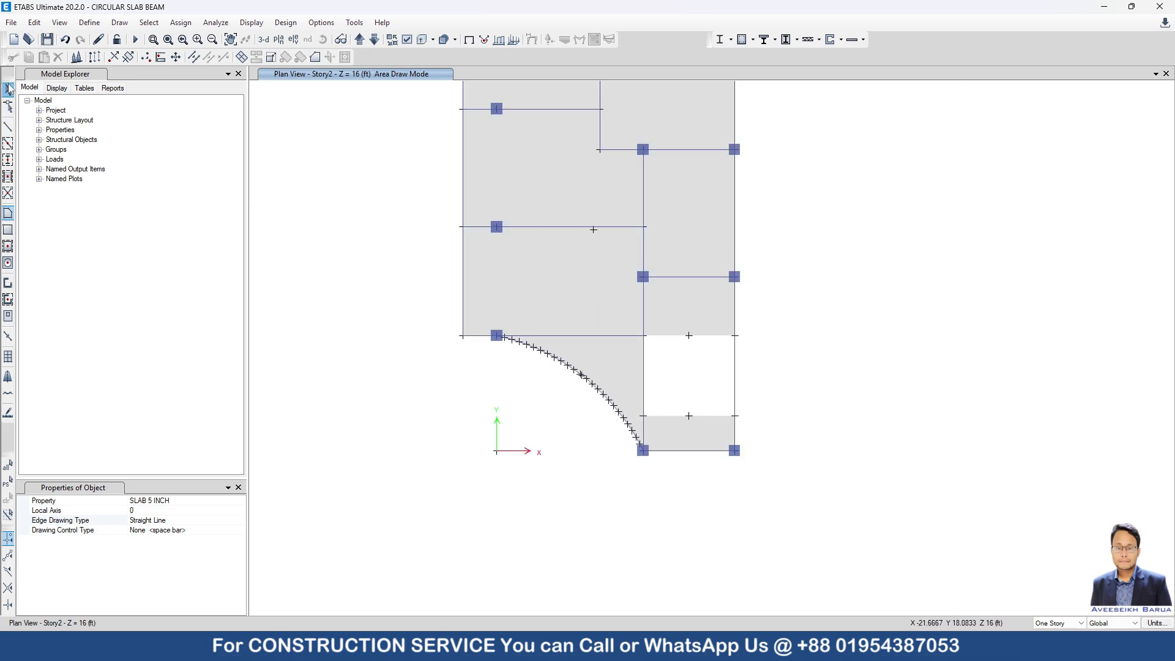
pyautogui.click(9, 89)
# - Make the joint objects invisible in the Story2 plan view
pyautogui.click(443, 41)
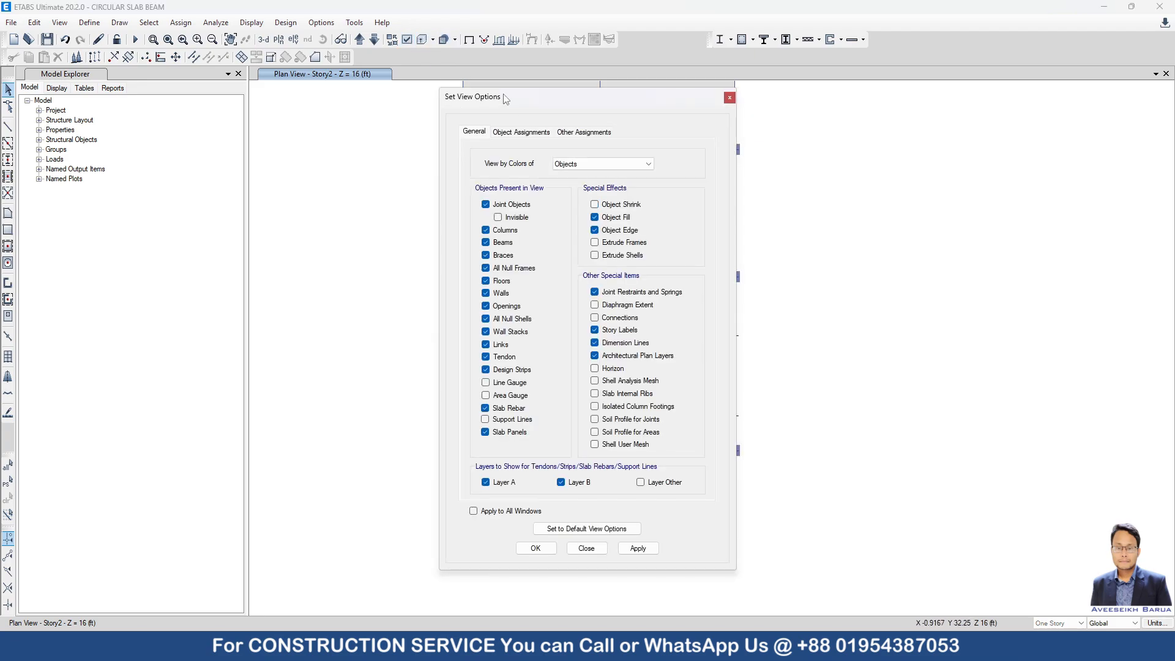
pyautogui.click(644, 550)
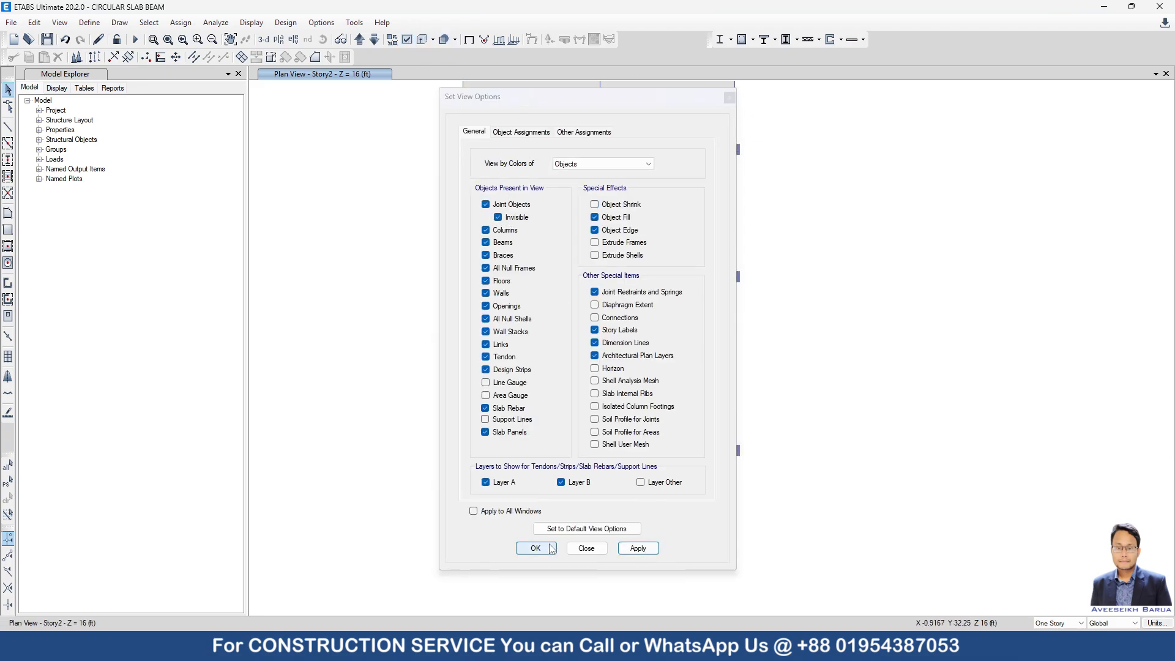
pyautogui.click(547, 549)
# - Examine how closely the slab edges follow the lower curved beam and the semicircular beam at the upper end of the plan
pyautogui.scroll(3, 592, 386)
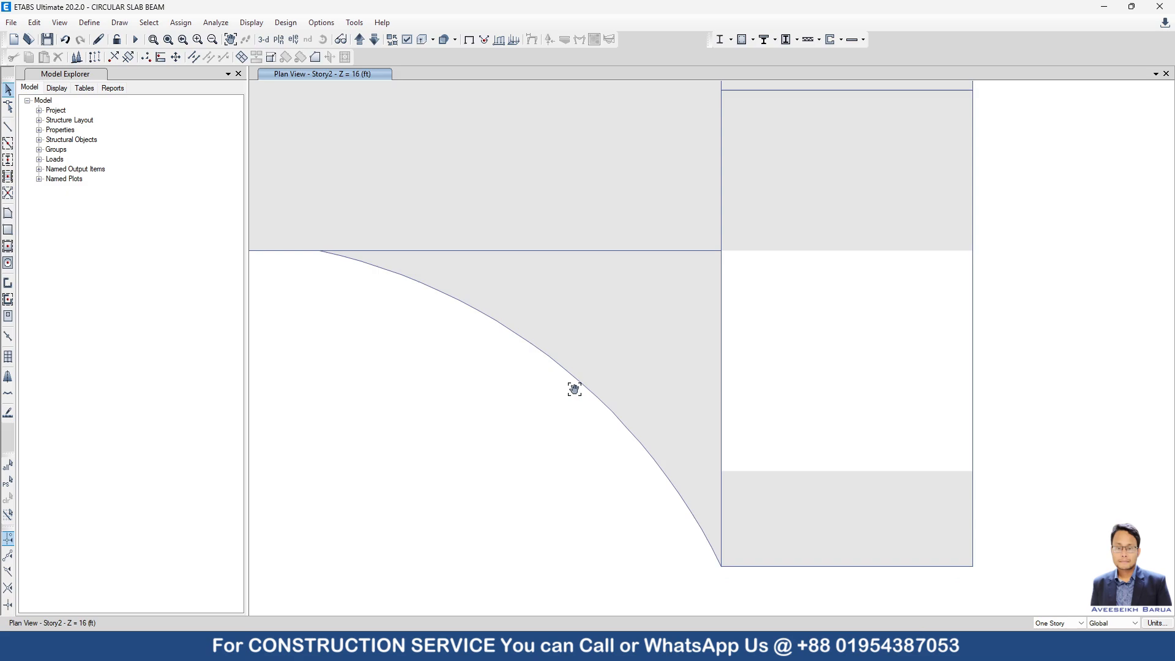
pyautogui.scroll(2, 593, 391)
pyautogui.scroll(-2, 612, 401)
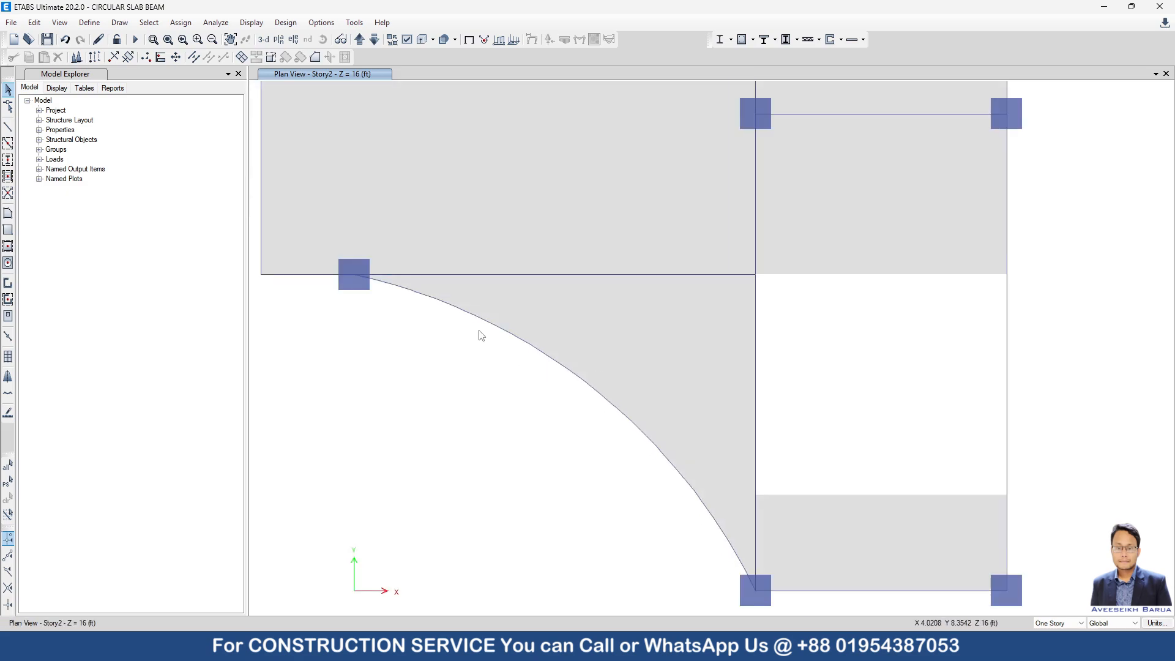
pyautogui.scroll(-3, 659, 389)
pyautogui.moveTo(683, 263); pyautogui.dragTo(632, 428, button='middle')
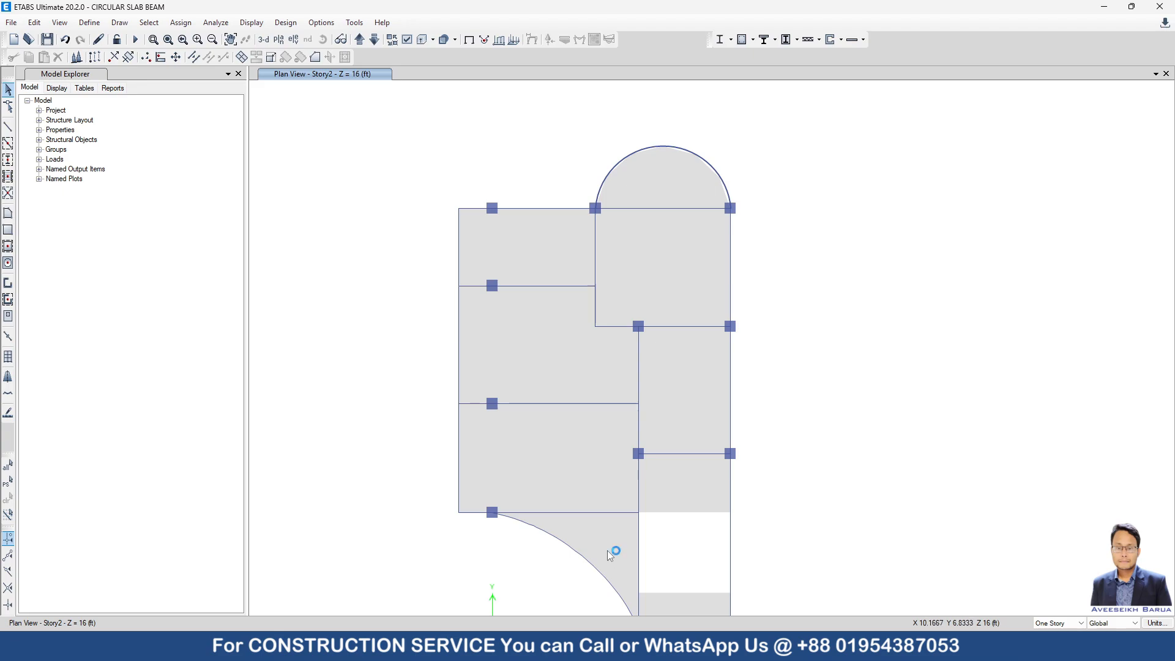
pyautogui.moveTo(607, 549); pyautogui.dragTo(561, 499, button='middle')
pyautogui.scroll(3, 601, 242)
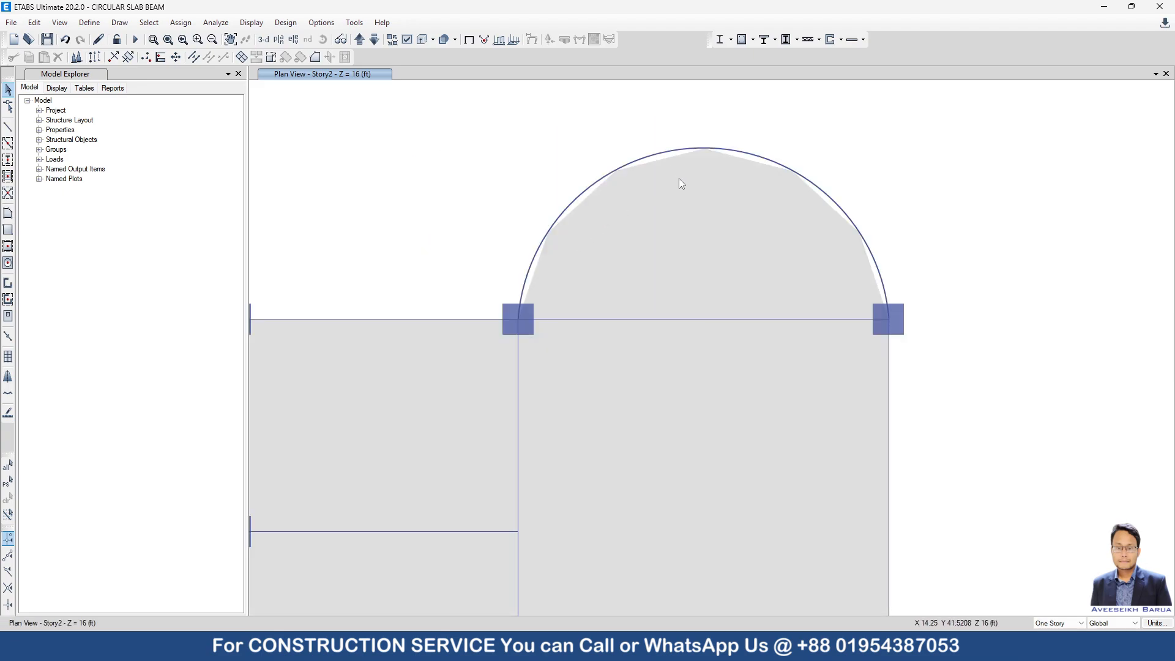
pyautogui.scroll(-6, 685, 210)
pyautogui.scroll(3, 685, 215)
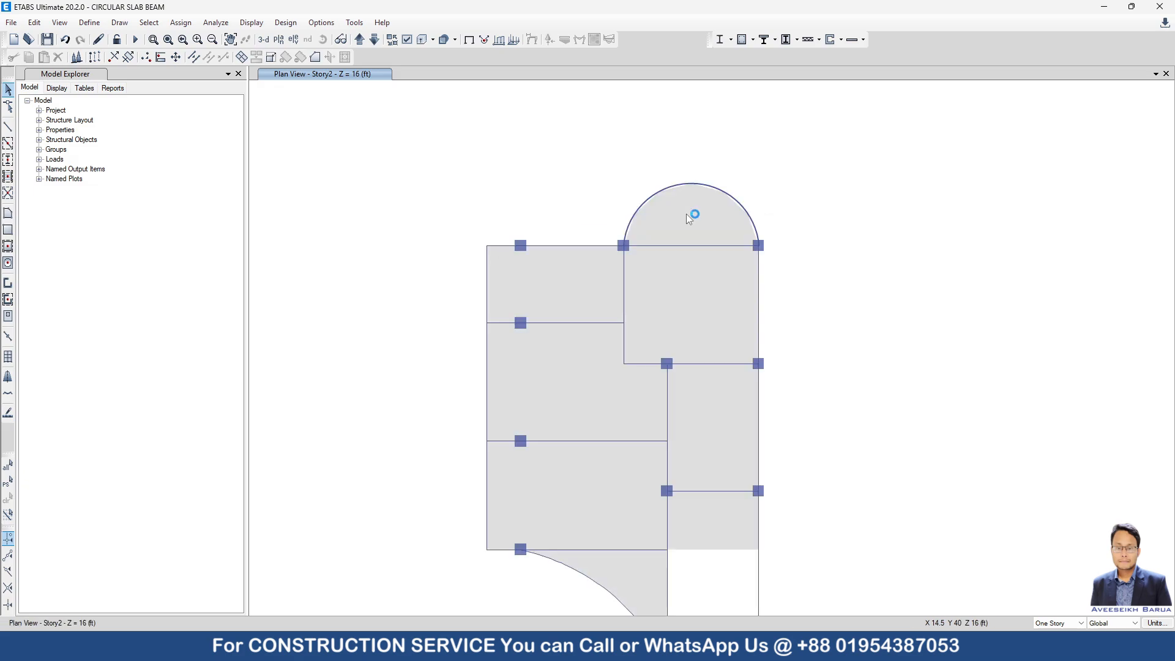
pyautogui.moveTo(692, 222)
pyautogui.mouseDown(button='middle')
pyautogui.moveTo(679, 167)
pyautogui.moveTo(696, 216)
pyautogui.moveTo(687, 206)
pyautogui.mouseUp(button='middle')
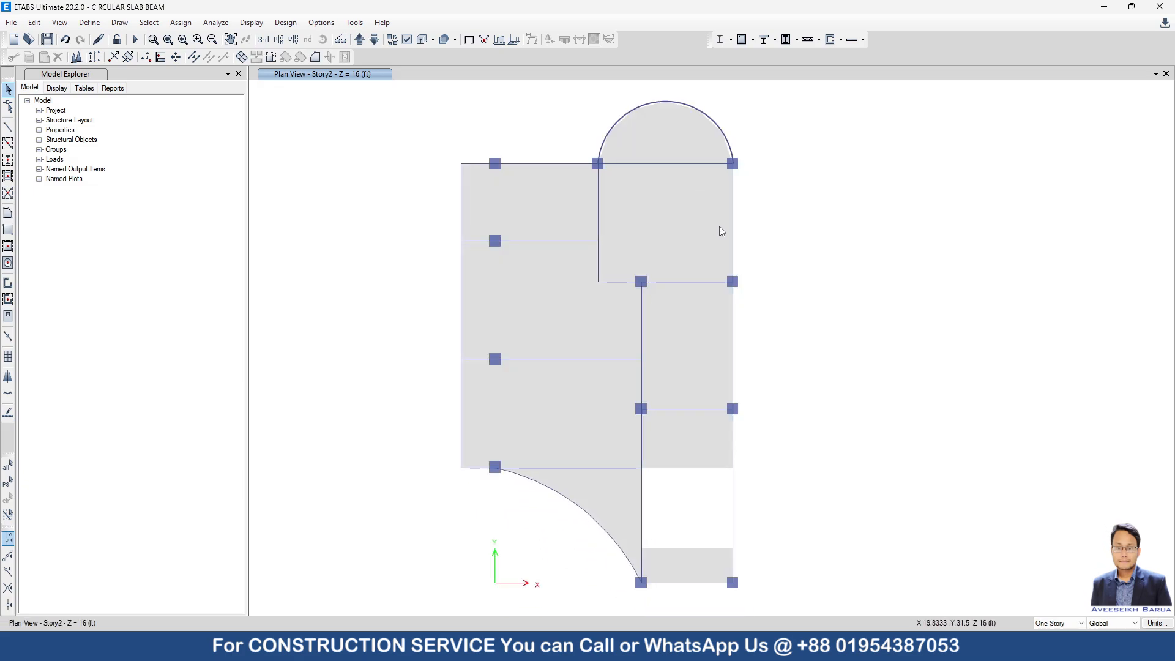